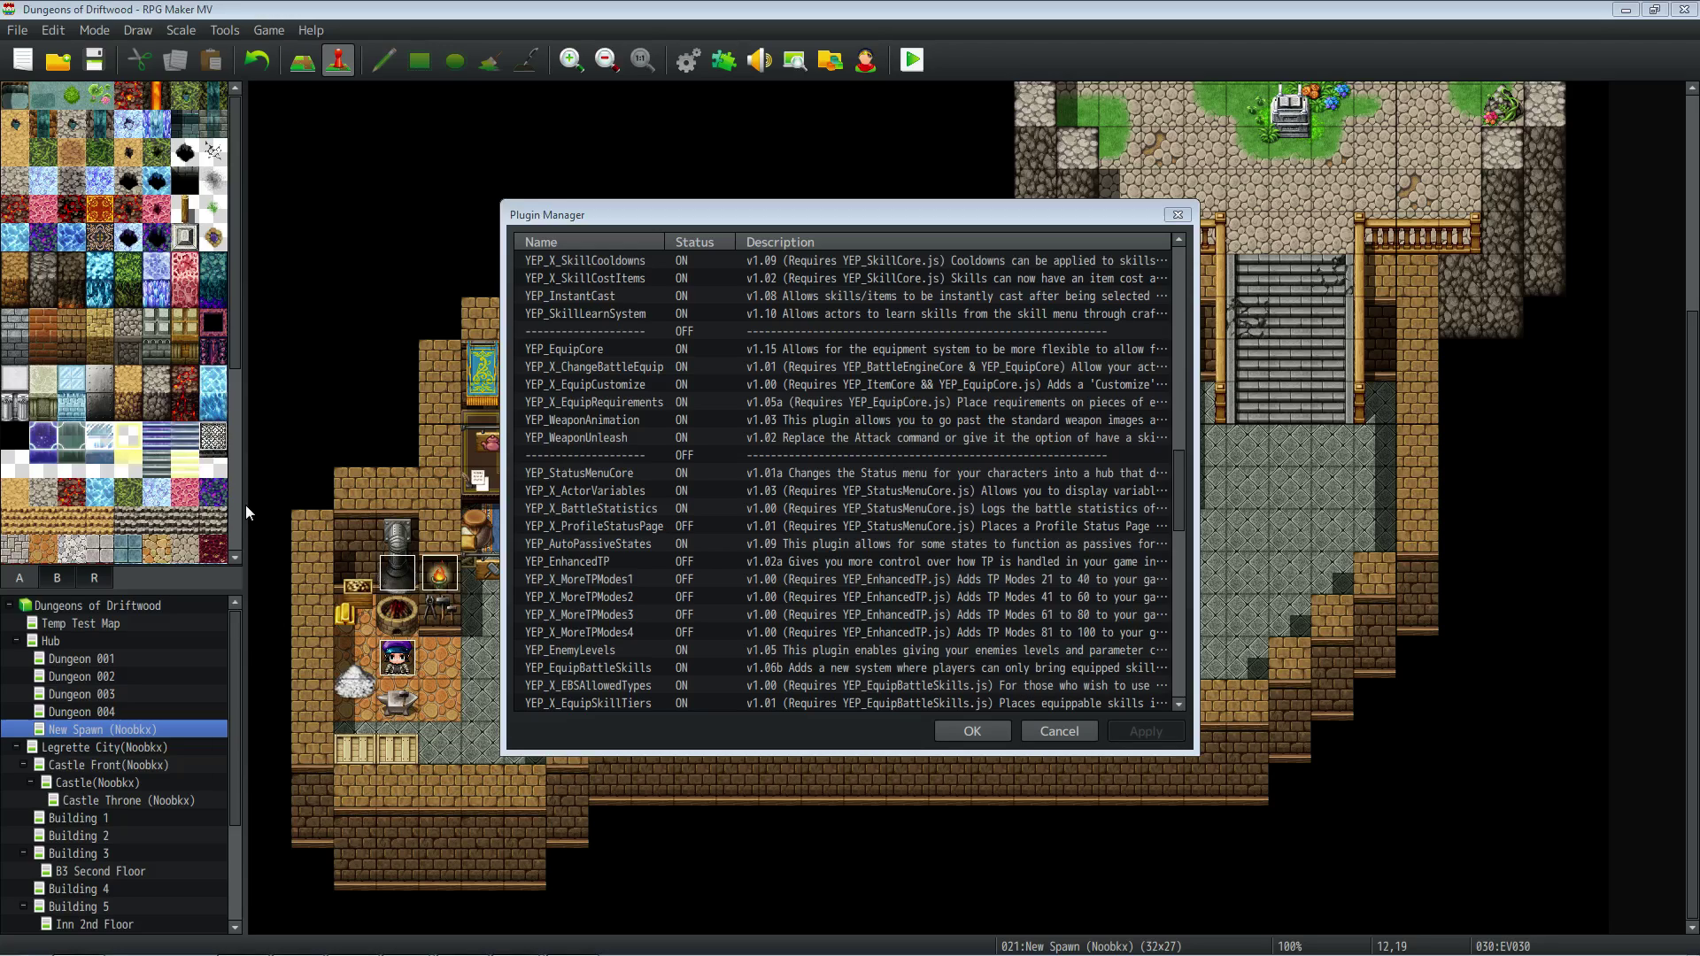
{"action": "left_click", "coordinate": [618, 439]}
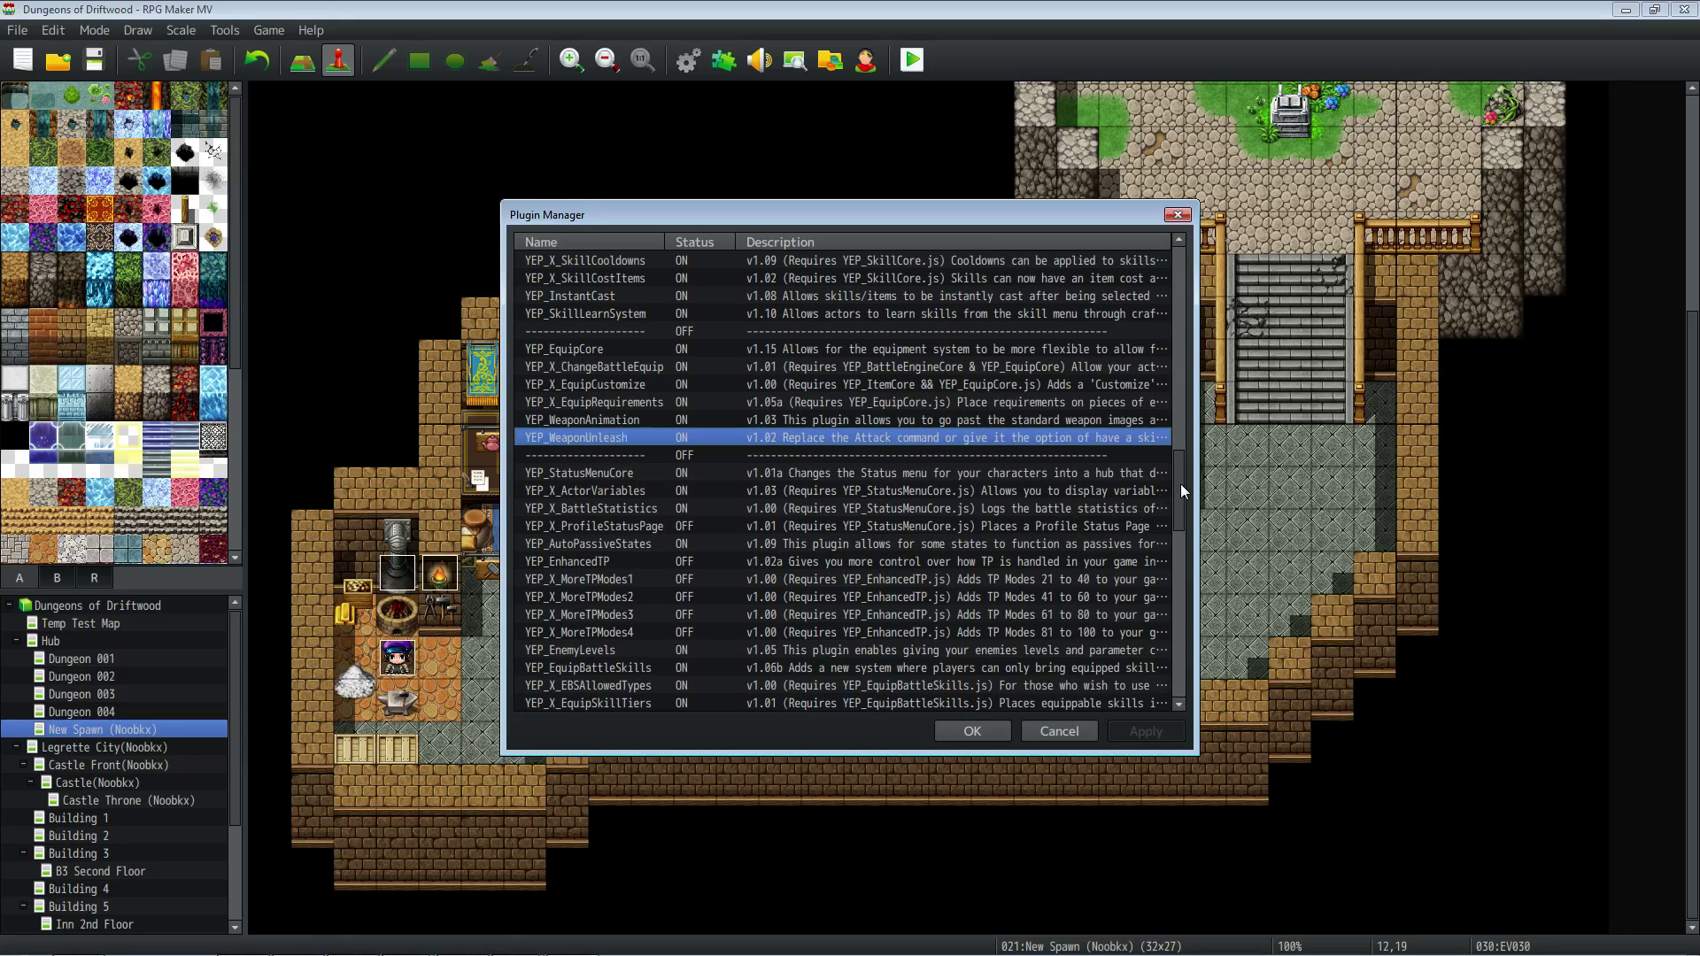
{"action": "mouse_move", "coordinate": [1181, 483]}
{"action": "left_mouse_down"}
{"action": "mouse_move", "coordinate": [1174, 274]}
{"action": "mouse_move", "coordinate": [1179, 471]}
{"action": "left_mouse_up"}
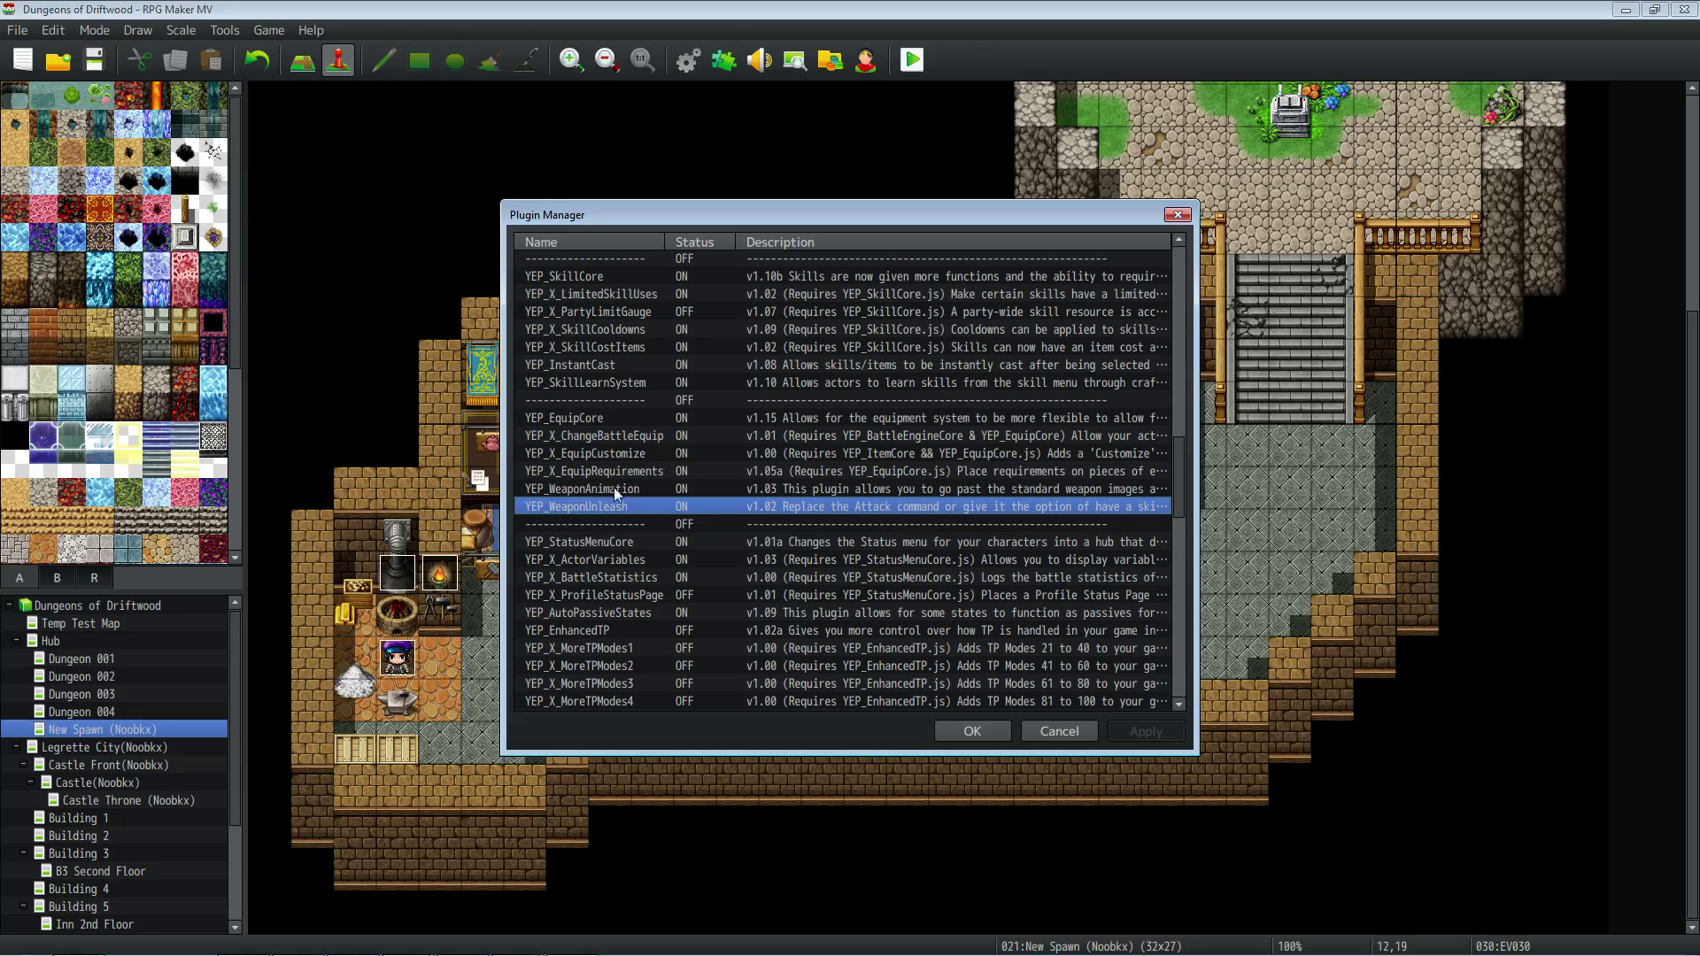
{"action": "left_click", "coordinate": [609, 542]}
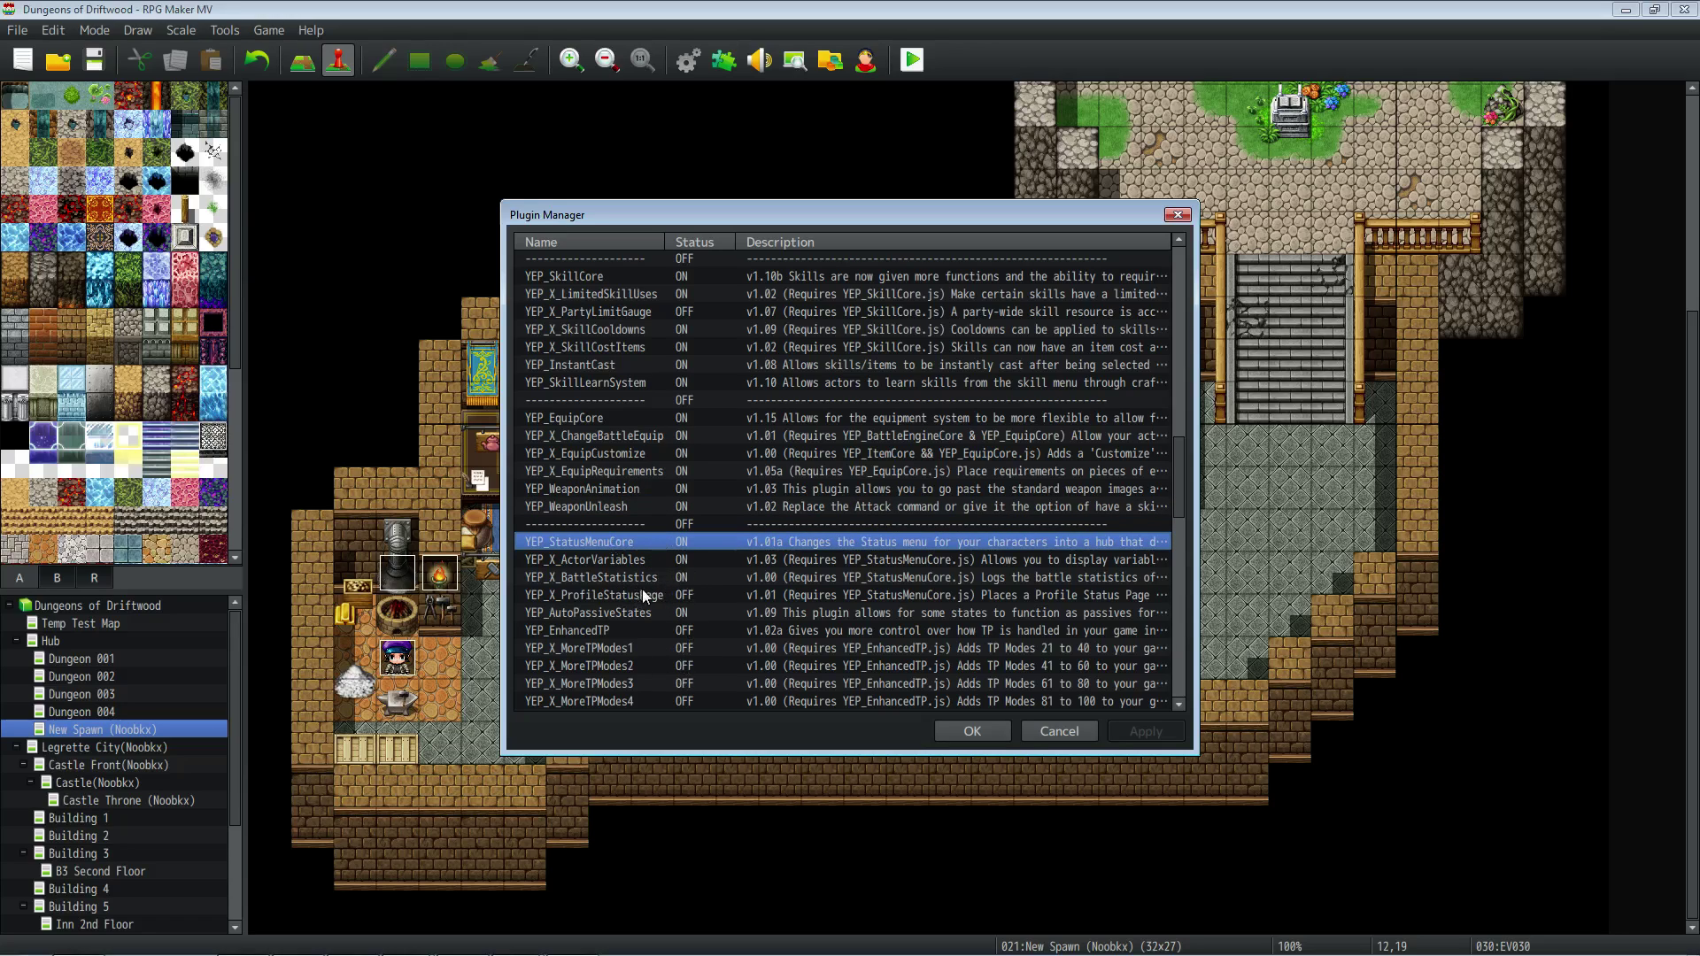
{"action": "double_click", "coordinate": [609, 507]}
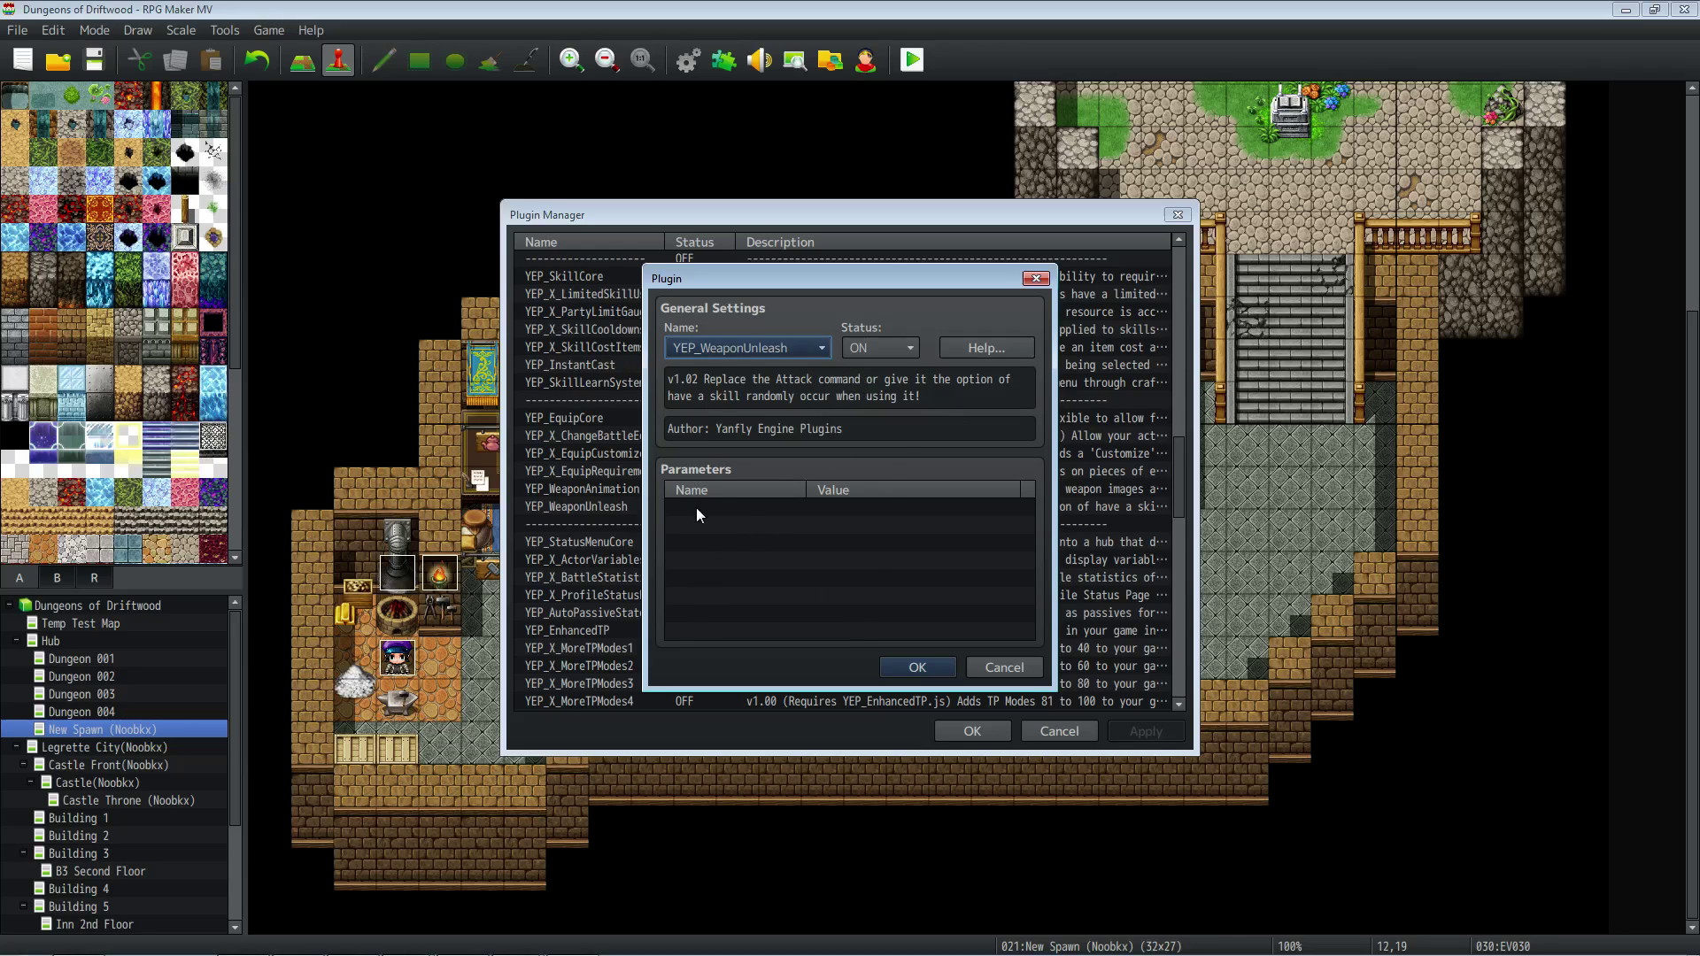
{"action": "left_click", "coordinate": [977, 345]}
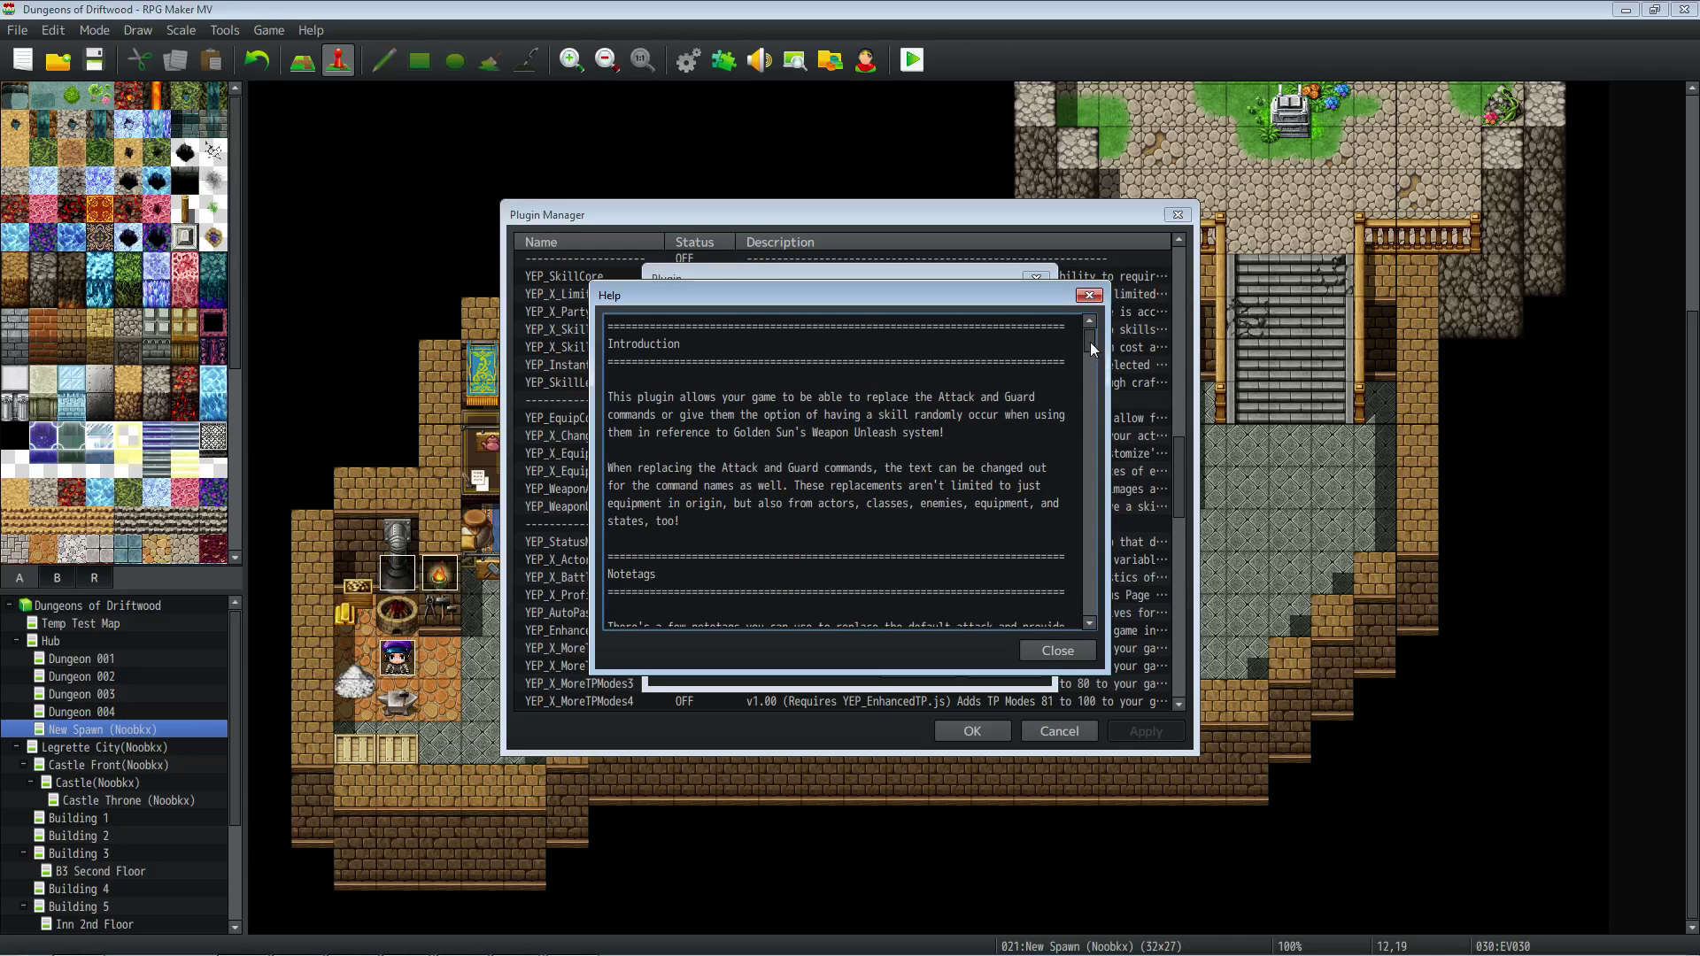
{"action": "left_click_drag", "start_coordinate": [1091, 345], "coordinate": [1101, 499]}
{"action": "scroll", "coordinate": [796, 414], "scroll_direction": "up", "scroll_amount": 1}
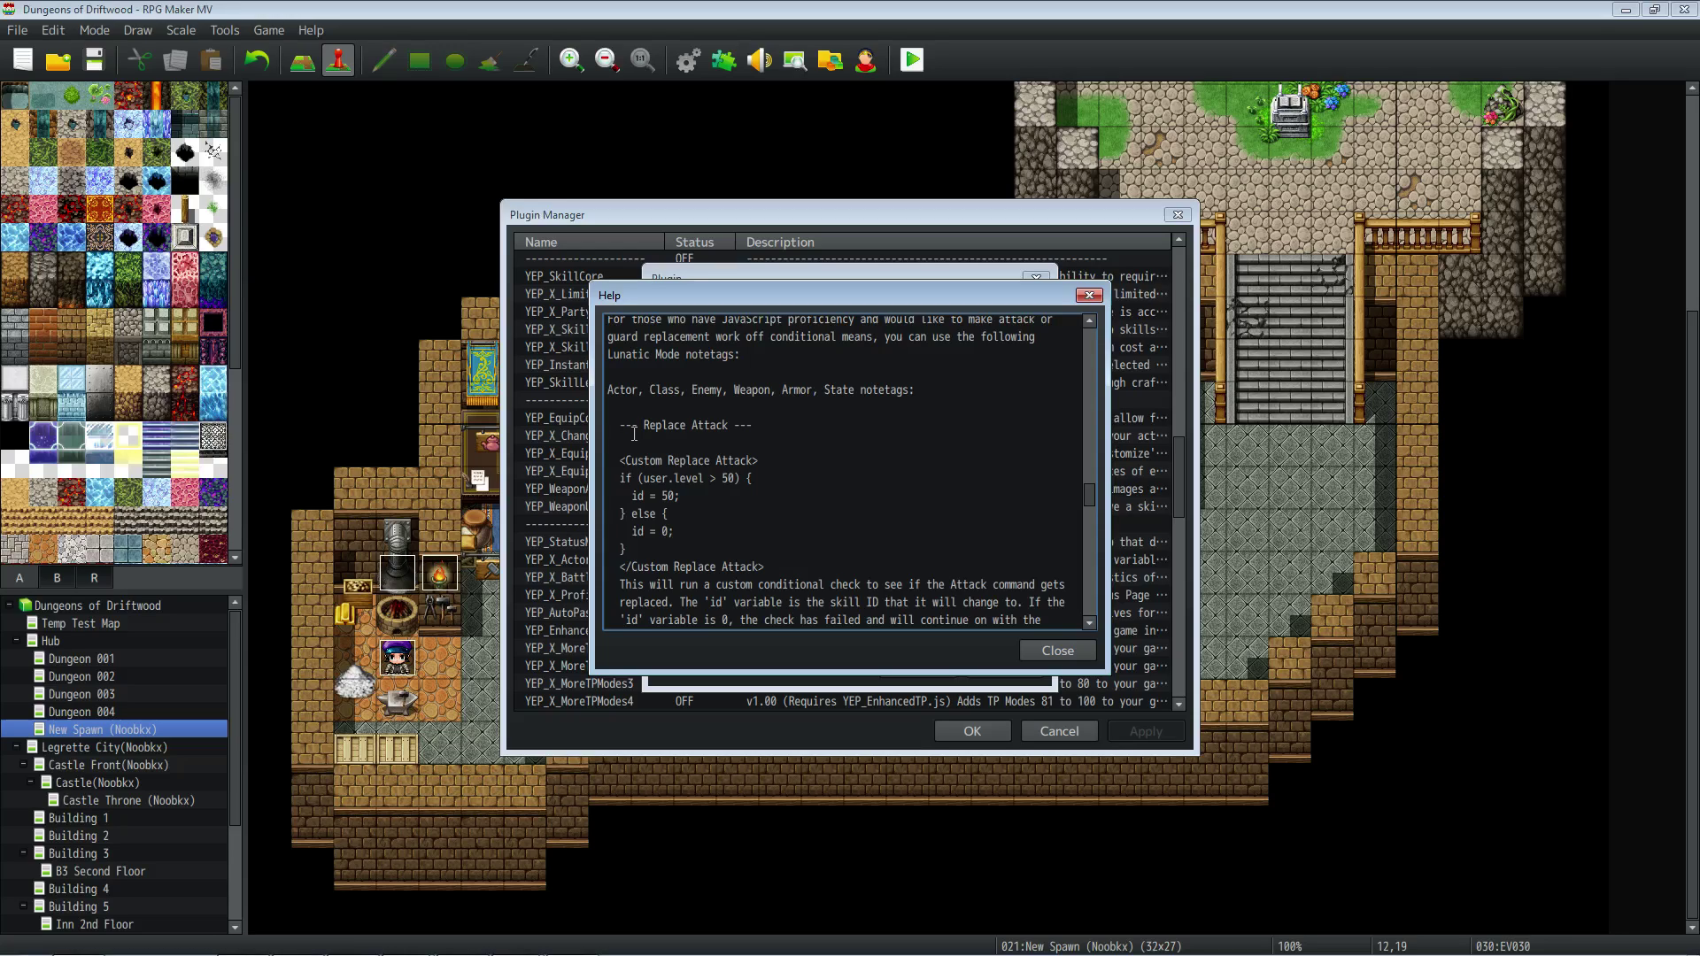
{"action": "left_click_drag", "start_coordinate": [617, 390], "coordinate": [905, 390]}
{"action": "left_click", "coordinate": [653, 462]}
{"action": "left_click_drag", "start_coordinate": [621, 460], "coordinate": [766, 562]}
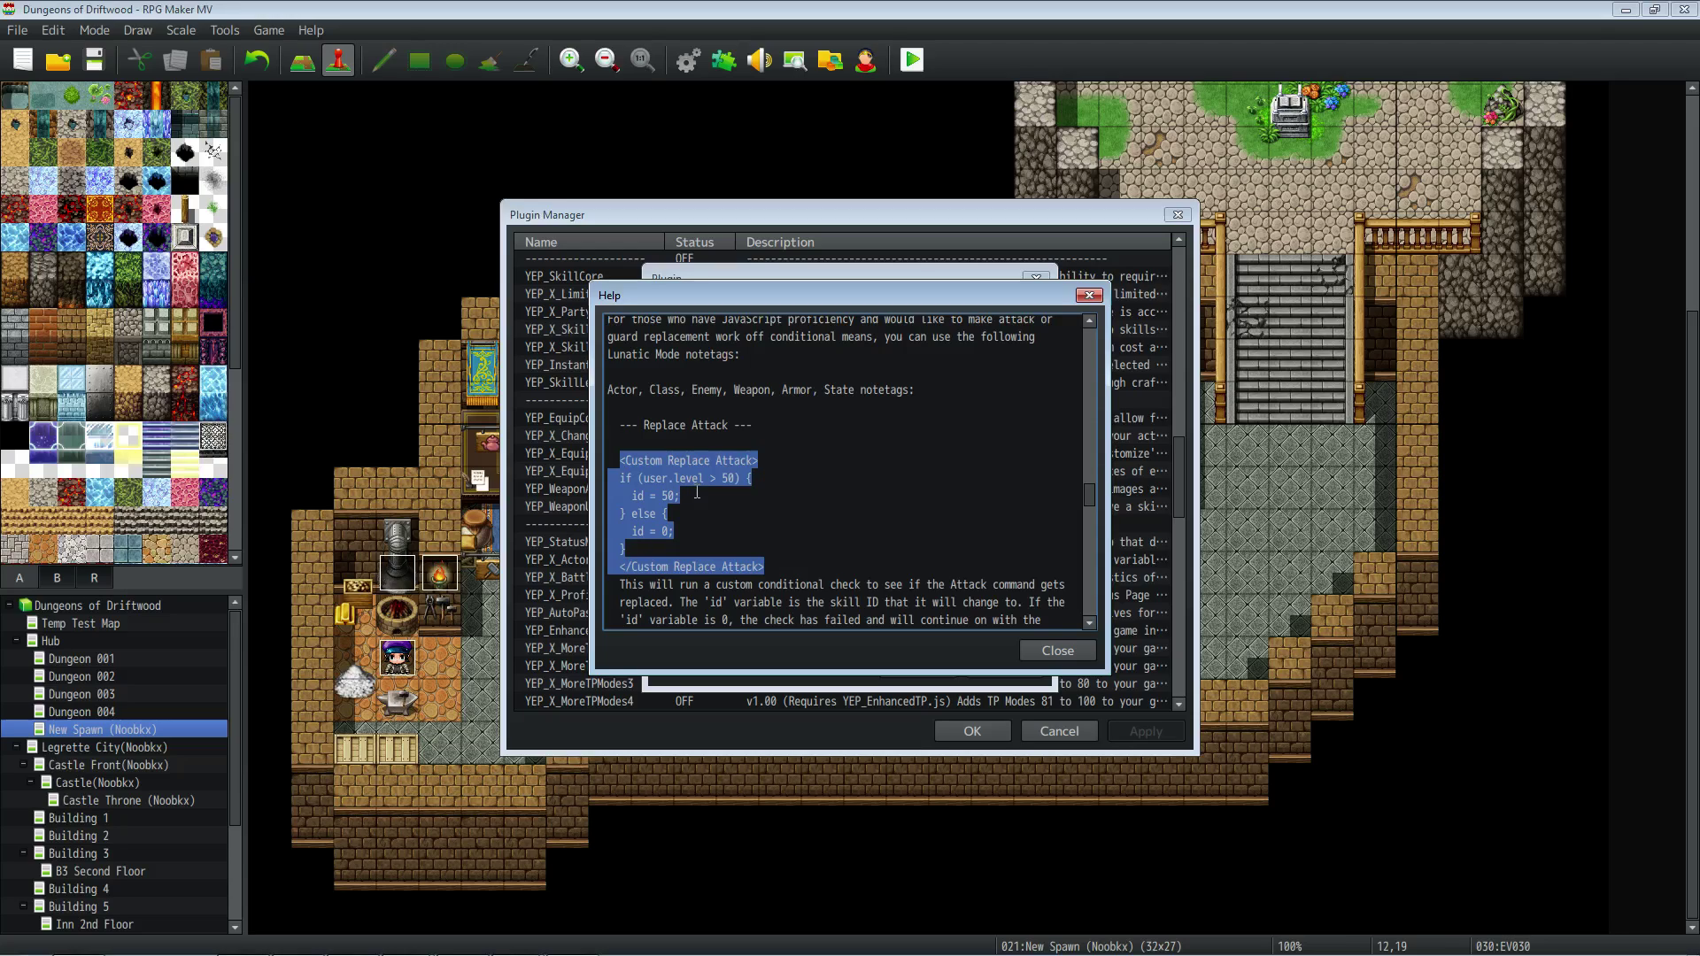
{"action": "left_click", "coordinate": [642, 469]}
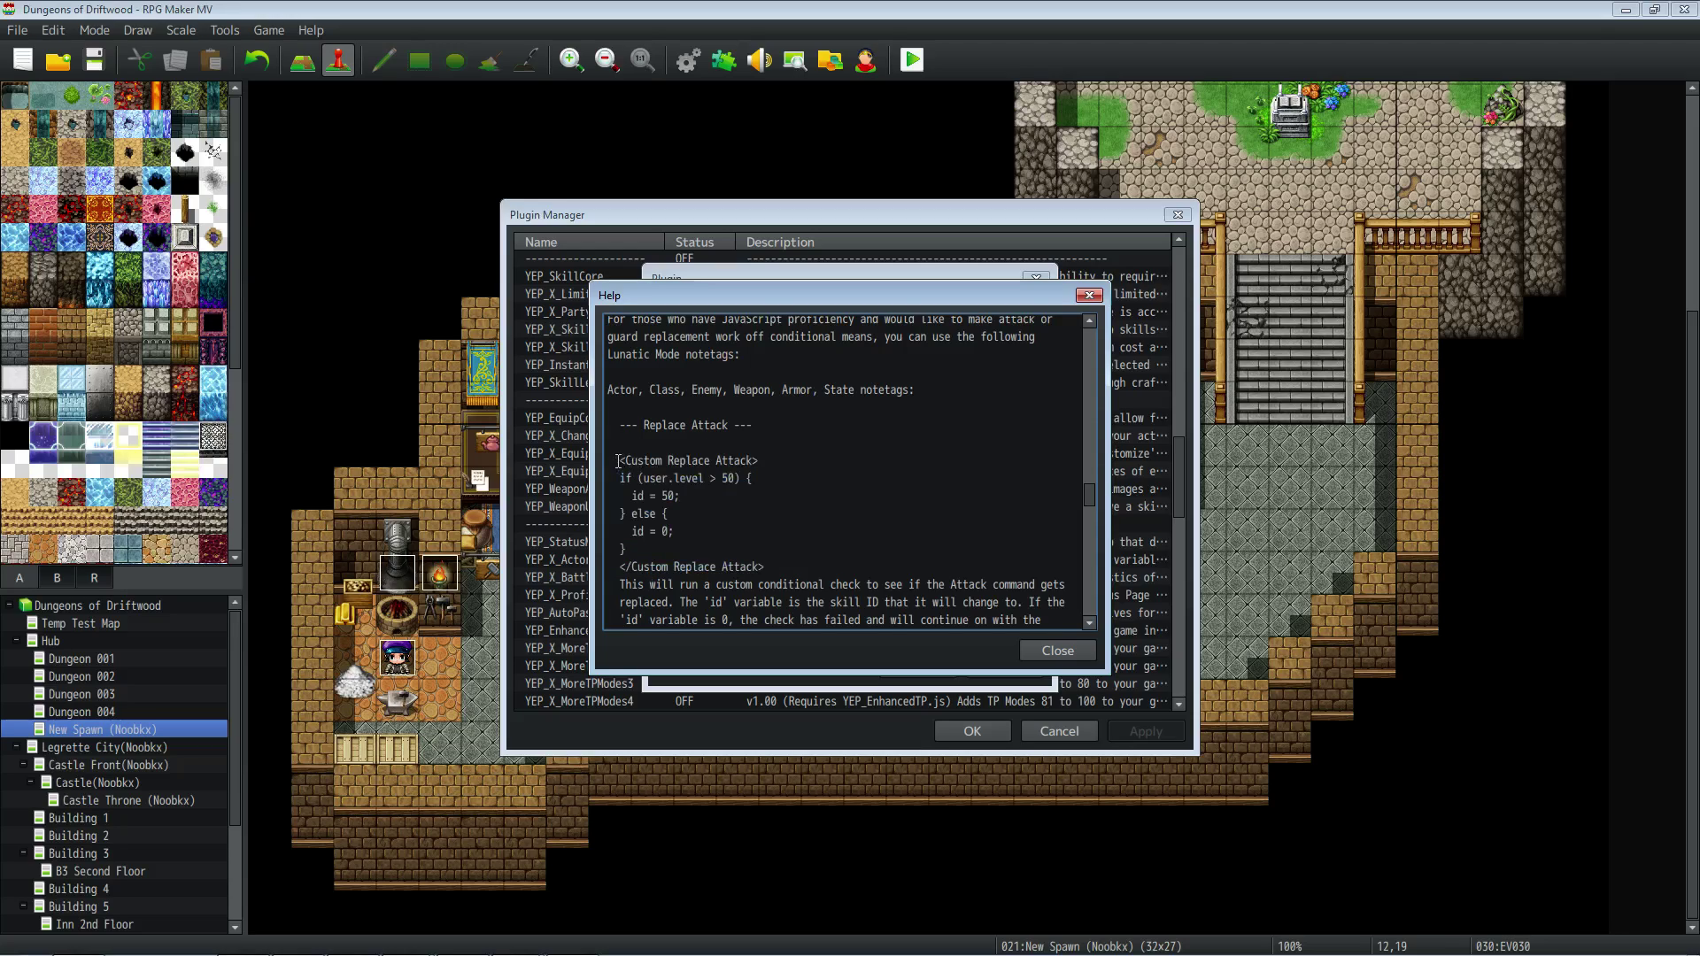
Step: Close the plugin help, plugin settings and Plugin Manager dialogs
{"action": "left_click", "coordinate": [1057, 650]}
{"action": "left_click", "coordinate": [956, 671]}
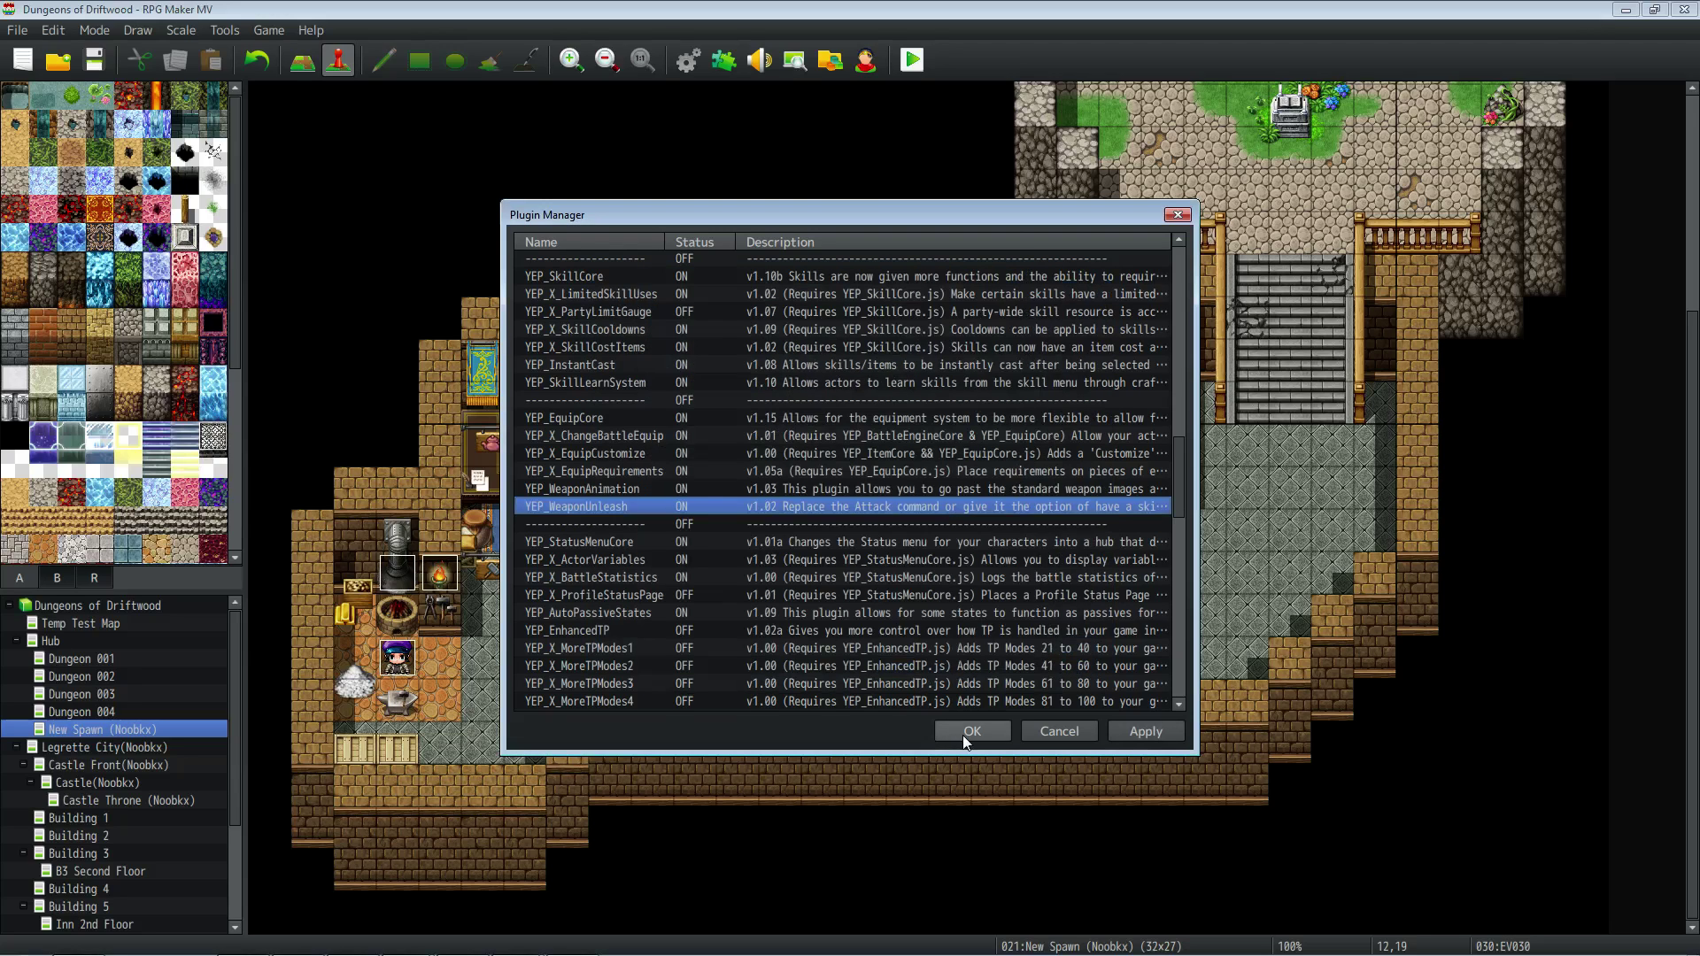
{"action": "left_click", "coordinate": [963, 733]}
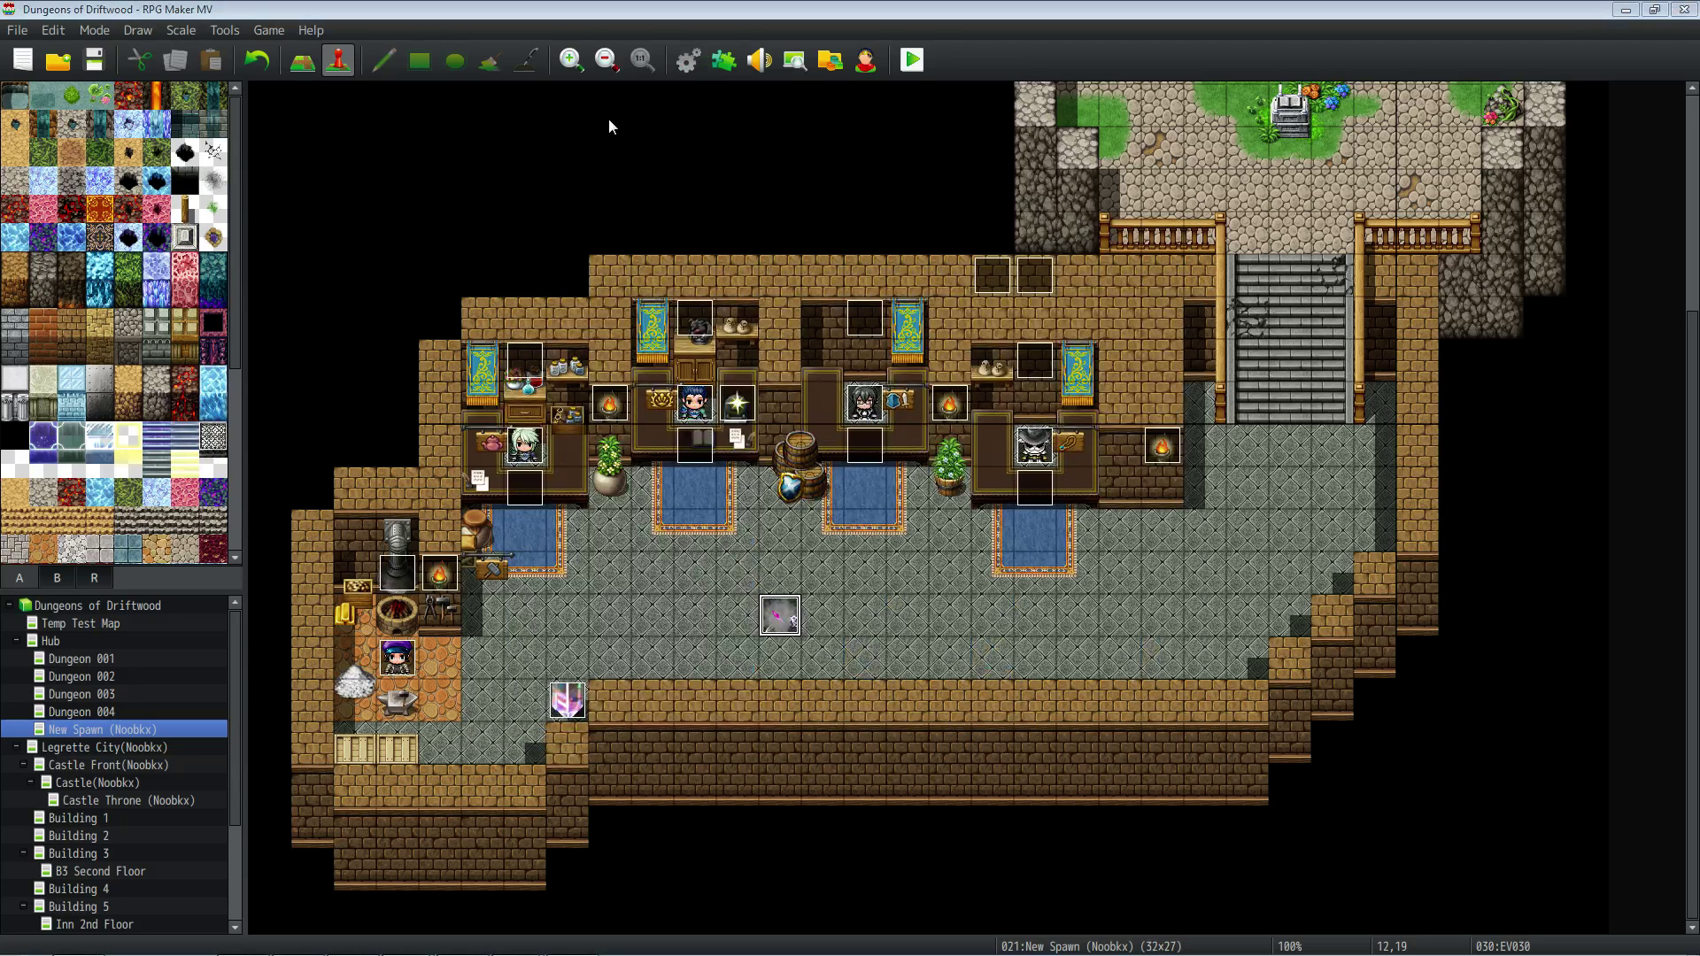
Step: Open the Database with F9 and inspect the 100 TP rule in Edmond's Note
{"action": "key", "text": "F9"}
{"action": "left_click", "coordinate": [432, 196]}
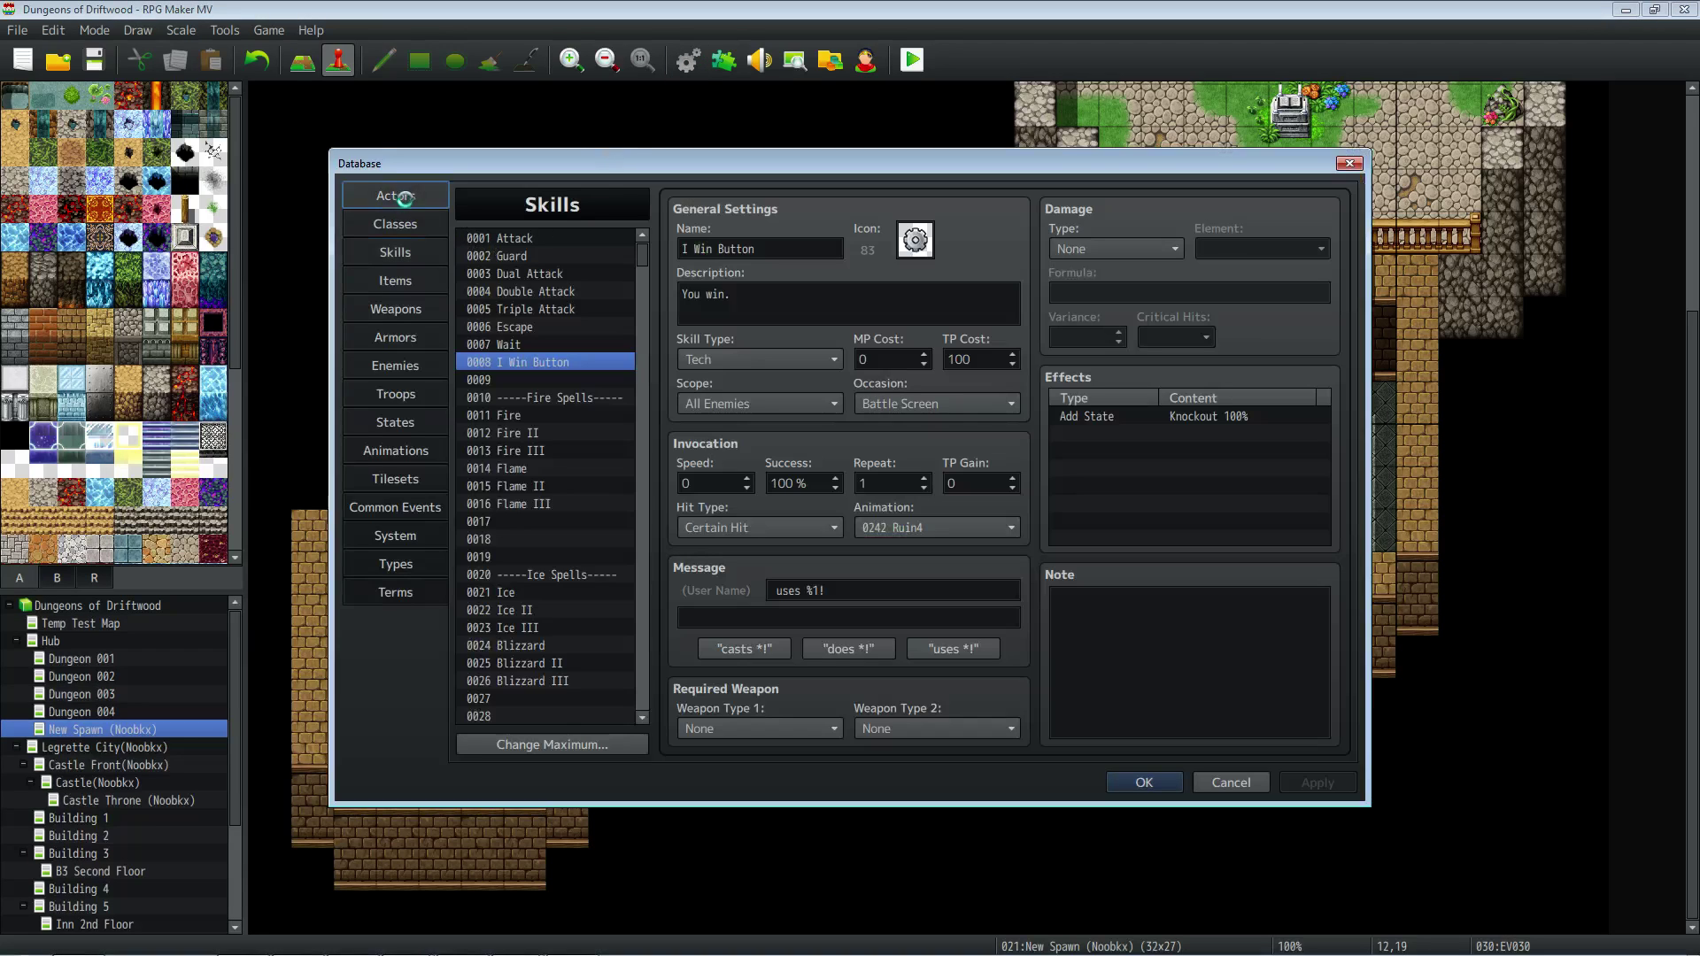
{"action": "left_click", "coordinate": [1169, 655]}
{"action": "left_click", "coordinate": [1169, 655]}
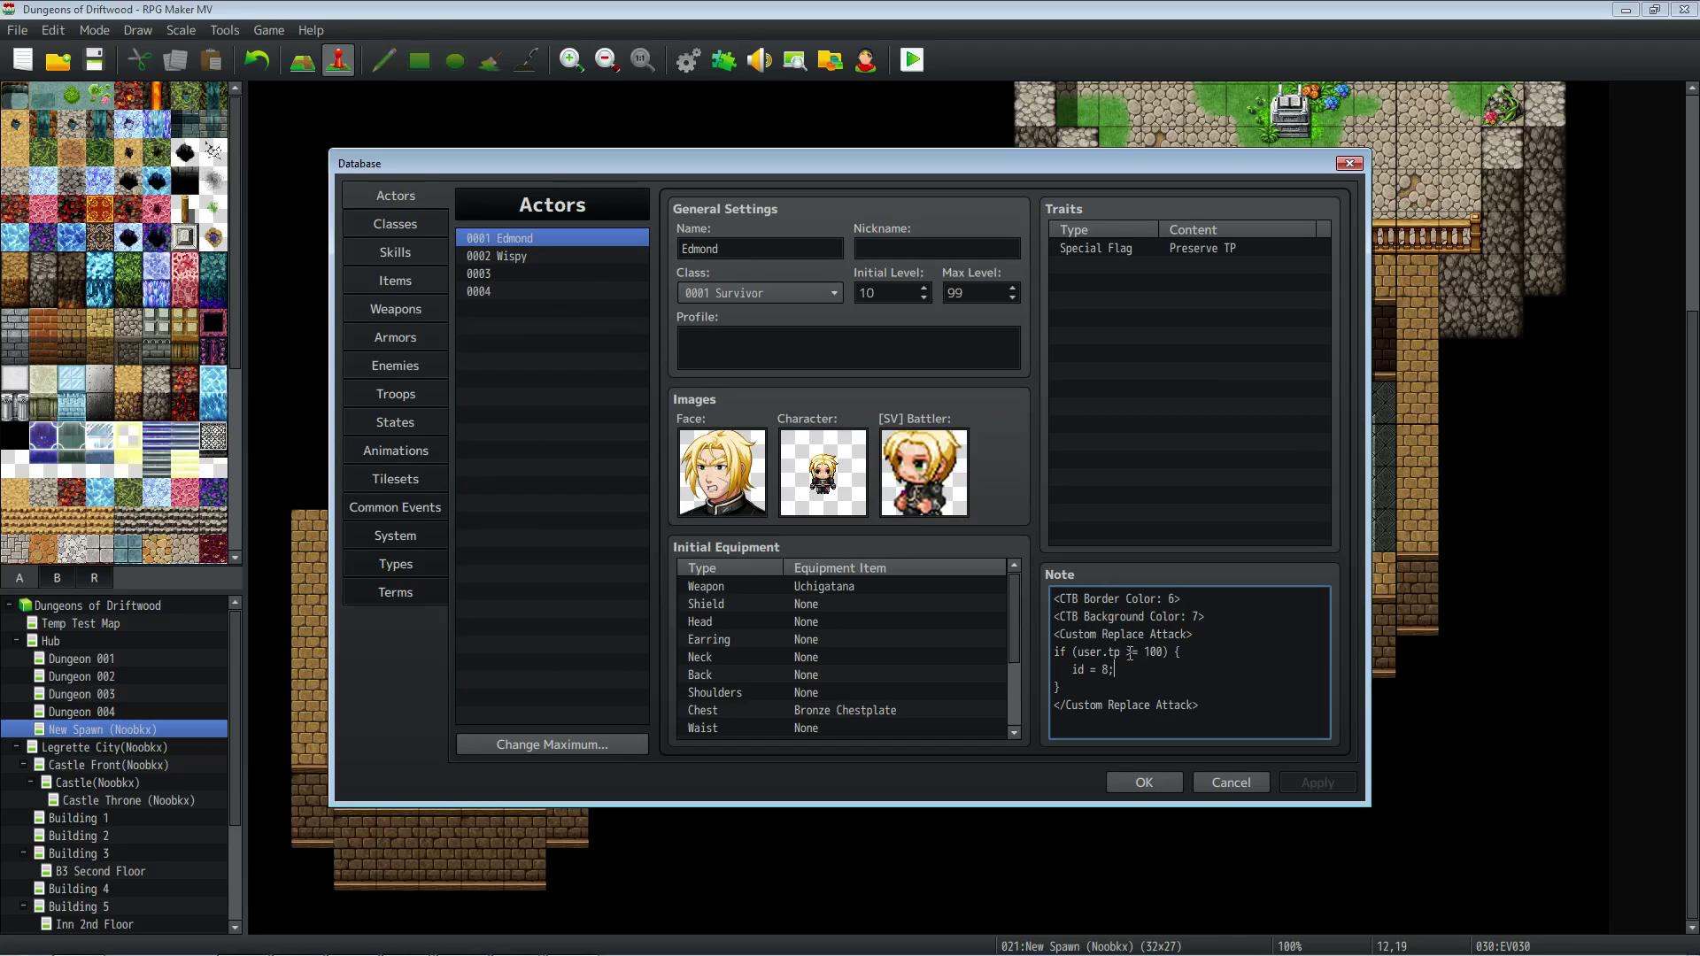
{"action": "left_click_drag", "start_coordinate": [1137, 652], "coordinate": [1105, 670]}
Step: Note skill id 8 in the tag, then confirm skill 0008 I Win Button costs 100 TP
{"action": "double_click", "coordinate": [1105, 671]}
{"action": "left_click", "coordinate": [402, 254]}
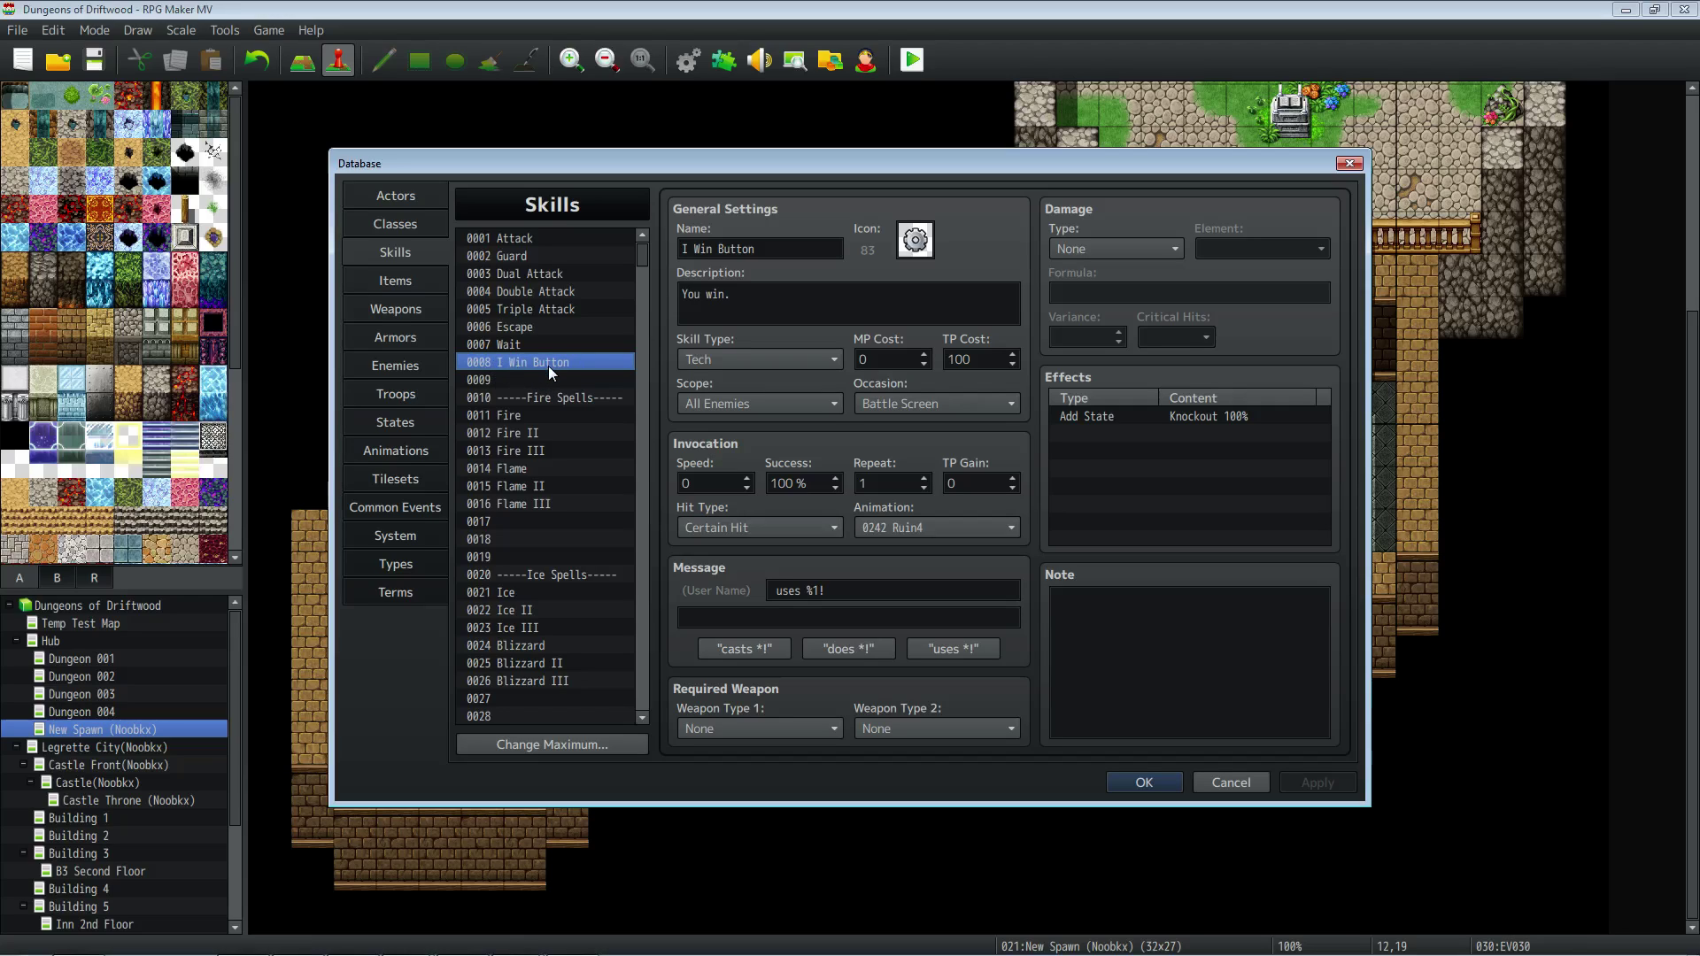
{"action": "double_click", "coordinate": [993, 364]}
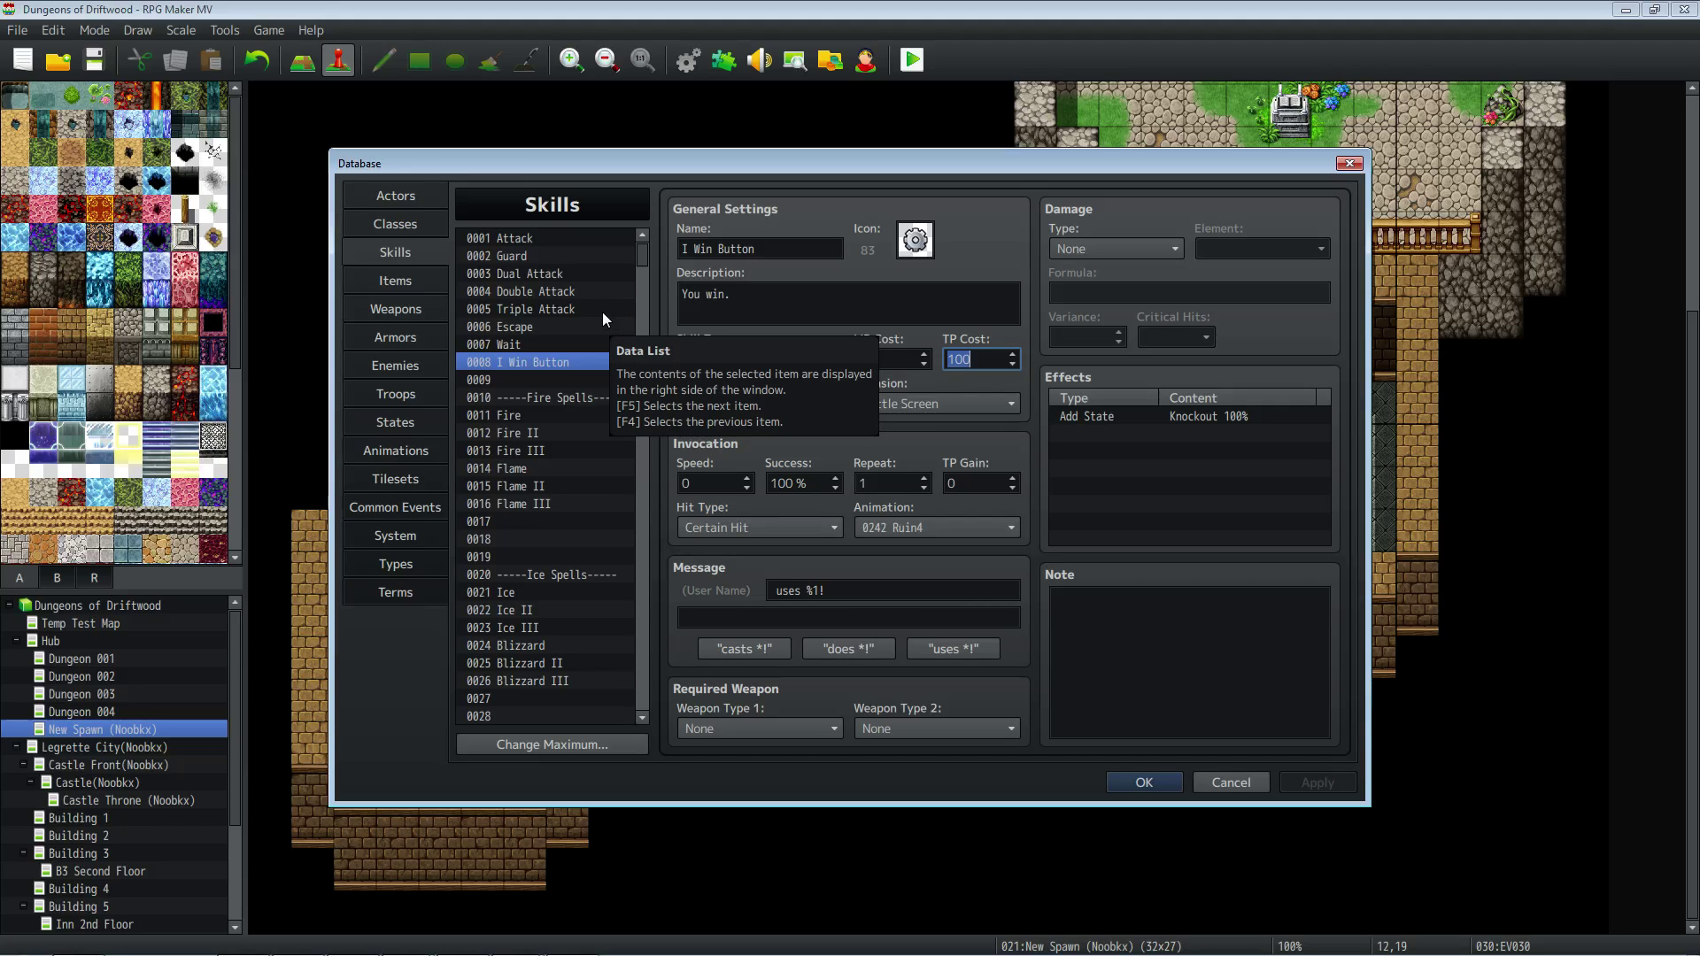
Step: Return to Edmond and review the Custom Replace Attack tag and its user.tp condition
{"action": "left_click", "coordinate": [429, 197]}
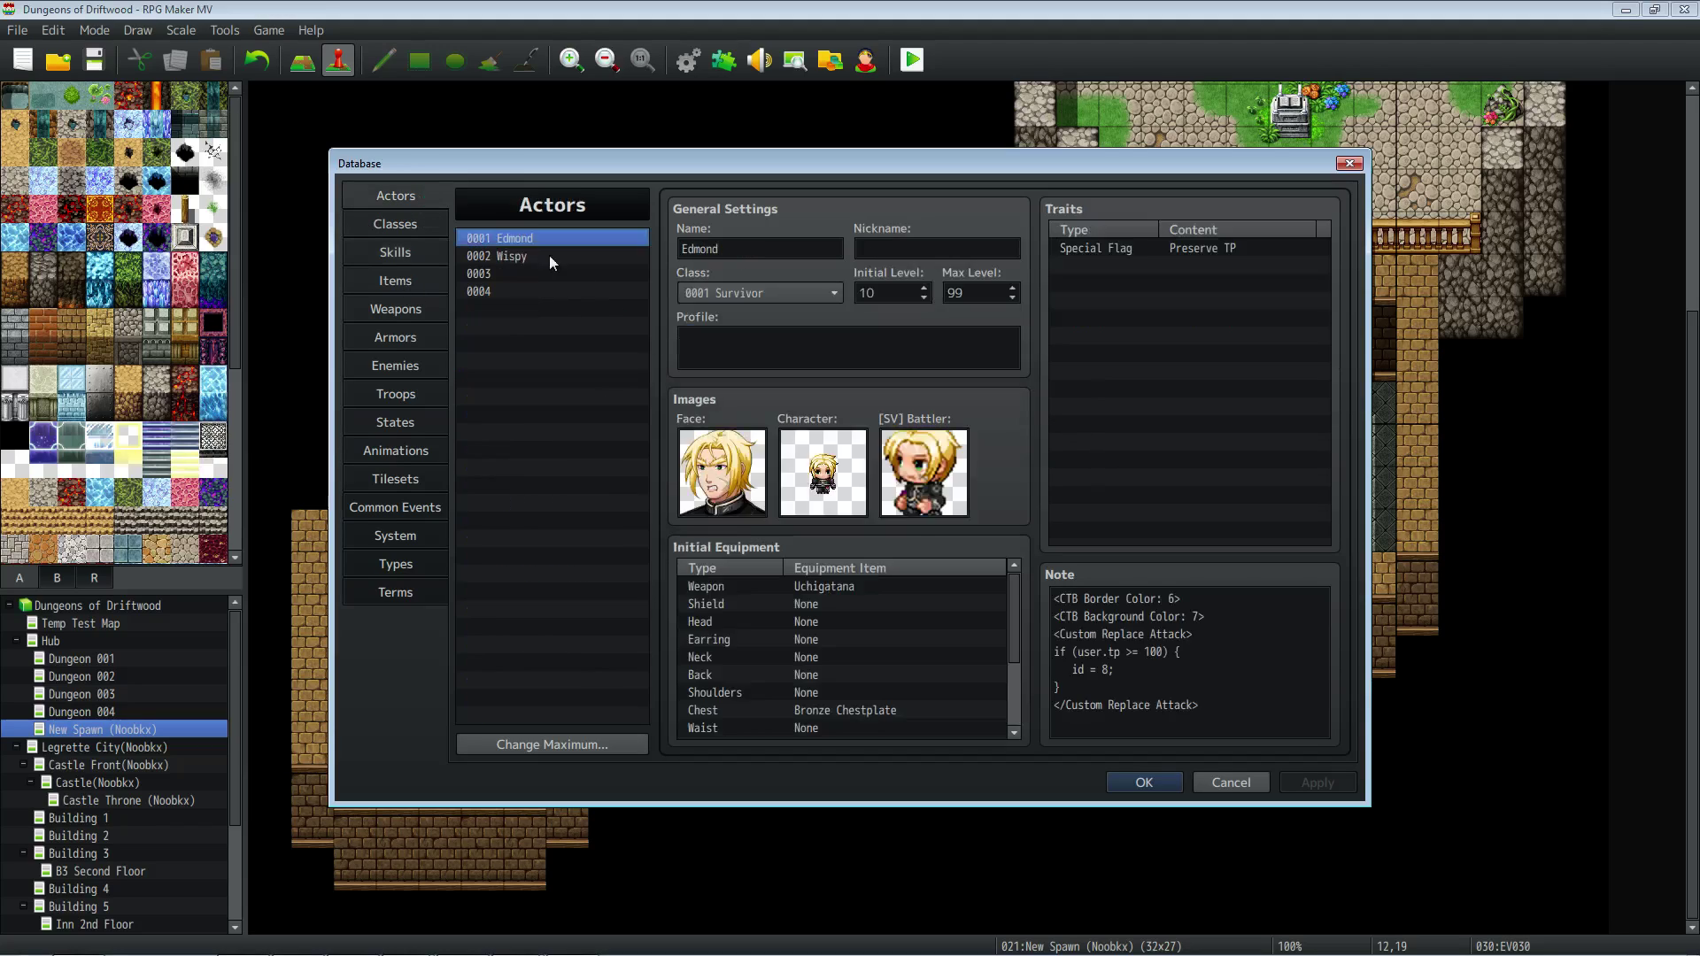
{"action": "left_click", "coordinate": [1123, 664]}
{"action": "key", "text": "ctrl+a"}
{"action": "left_click", "coordinate": [1094, 661]}
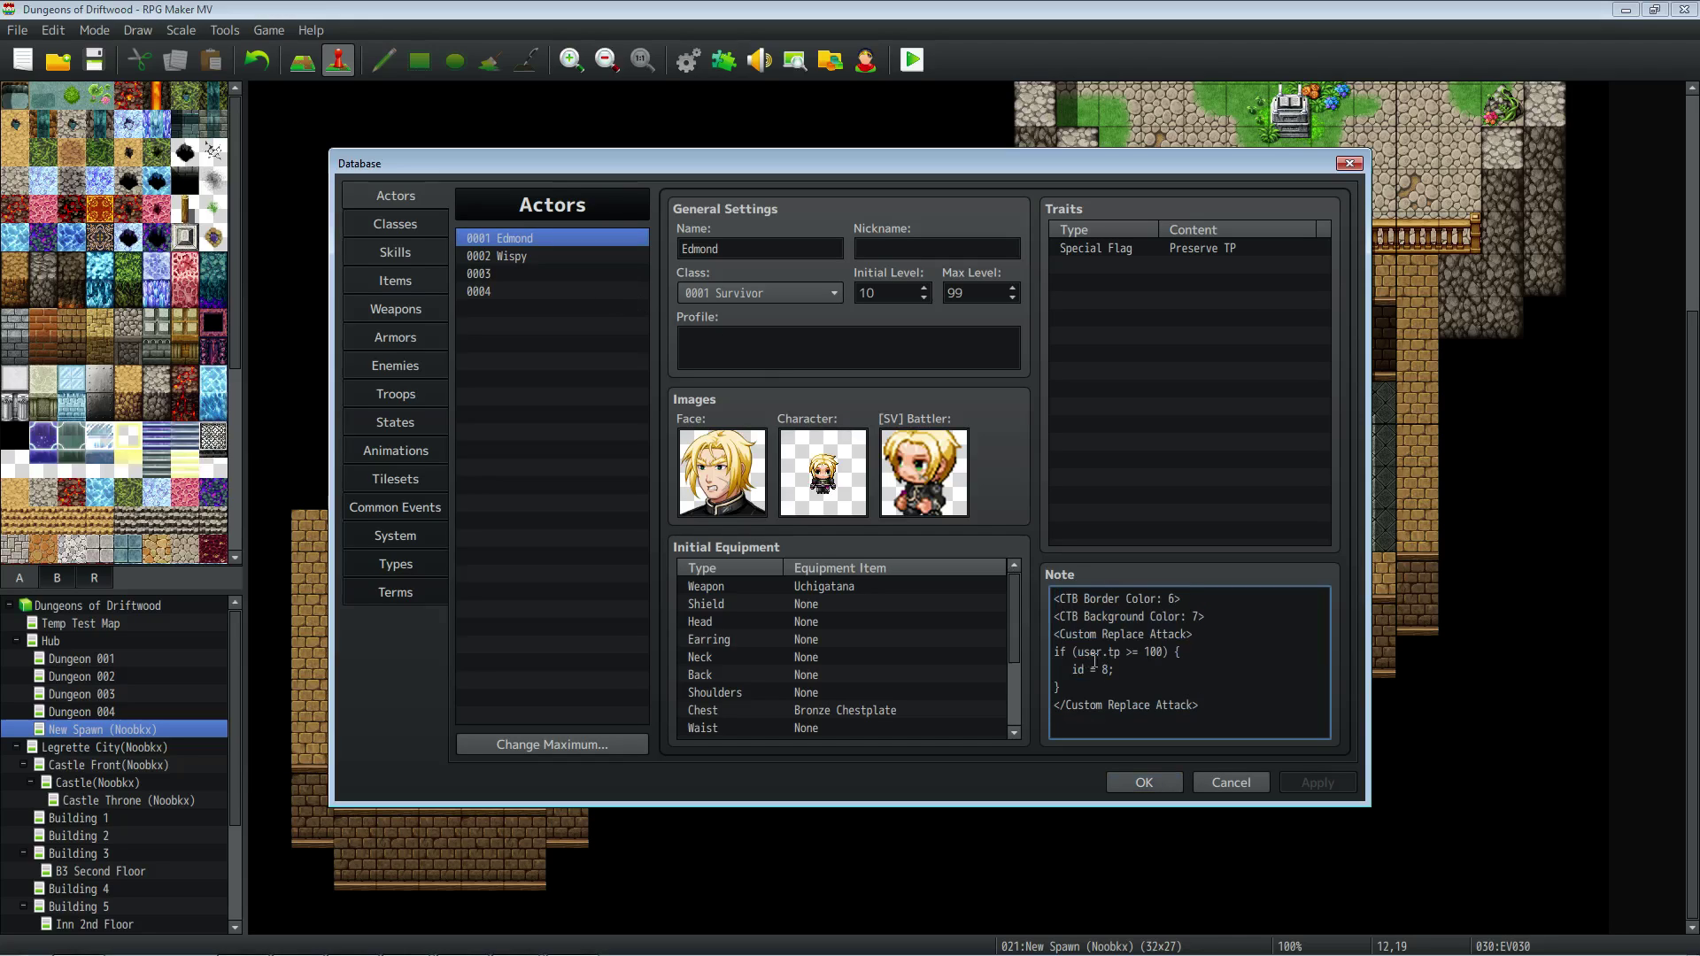
{"action": "left_click_drag", "start_coordinate": [1053, 634], "coordinate": [1198, 634]}
{"action": "left_click", "coordinate": [1062, 652]}
{"action": "left_click_drag", "start_coordinate": [1073, 651], "coordinate": [1068, 687]}
{"action": "left_click", "coordinate": [1130, 651]}
Step: Add an 'else if (user.tp >= 75) { }' branch after the id = 8 line
{"action": "left_click", "coordinate": [1112, 669]}
{"action": "key", "text": "Return"}
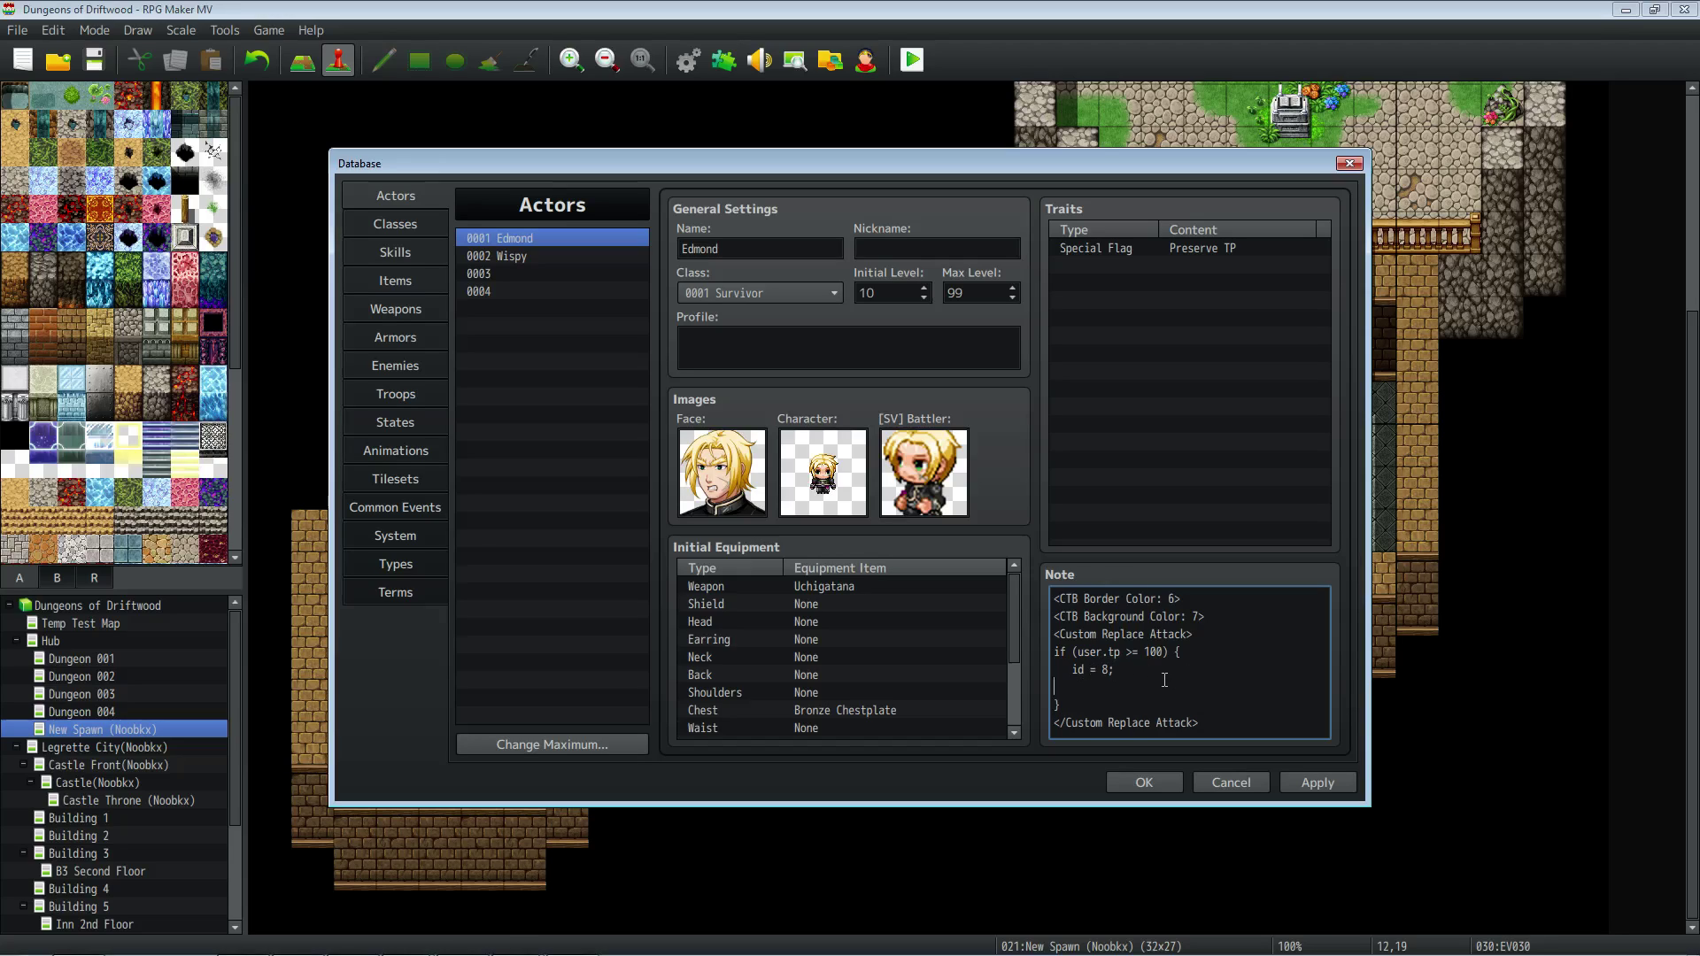
{"action": "type", "text": "else "}
{"action": "type", "text": "if"}
{"action": "type", "text": " ("}
{"action": "type", "text": "uset"}
{"action": "type", "text": ".tp"}
{"action": "type", "text": " >"}
{"action": "type", "text": "=75"}
{"action": "key", "text": "Left"}
{"action": "key", "text": "Left"}
{"action": "type", "text": ")_)"}
{"action": "type", "text": " {"}
{"action": "key", "text": "Return"}
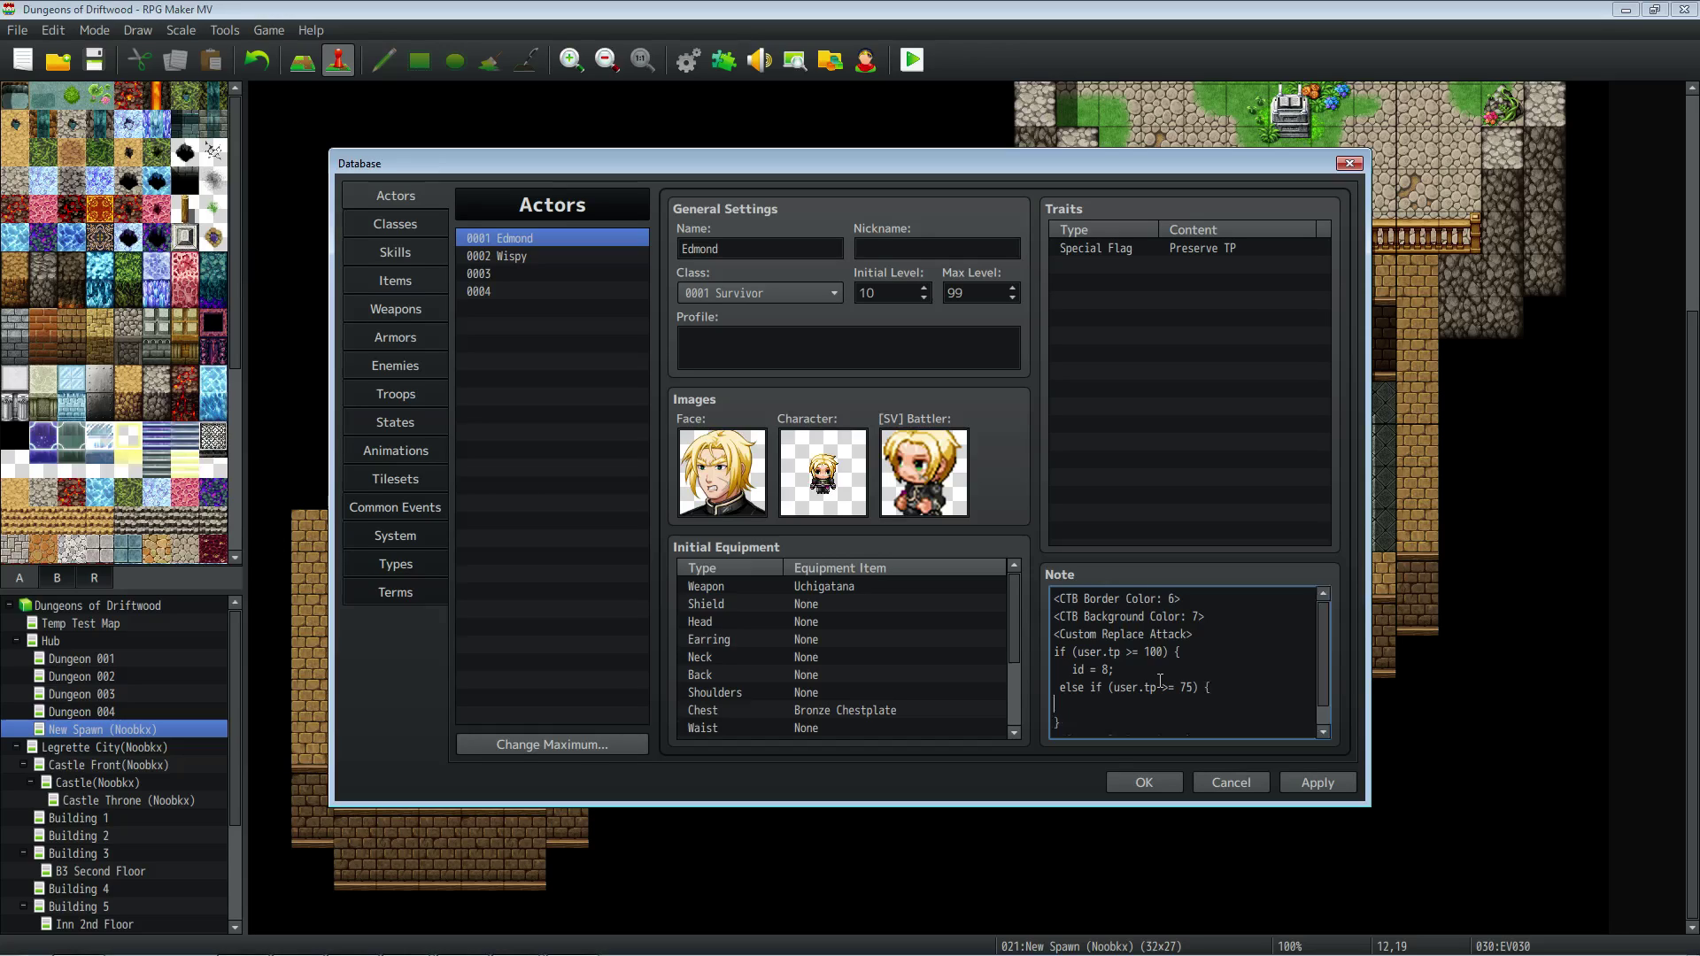
{"action": "type", "text": "}"}
Step: Put 'id = 7;' on an empty line inside the else-if branch
{"action": "key", "text": "Return"}
{"action": "key", "text": "Tab"}
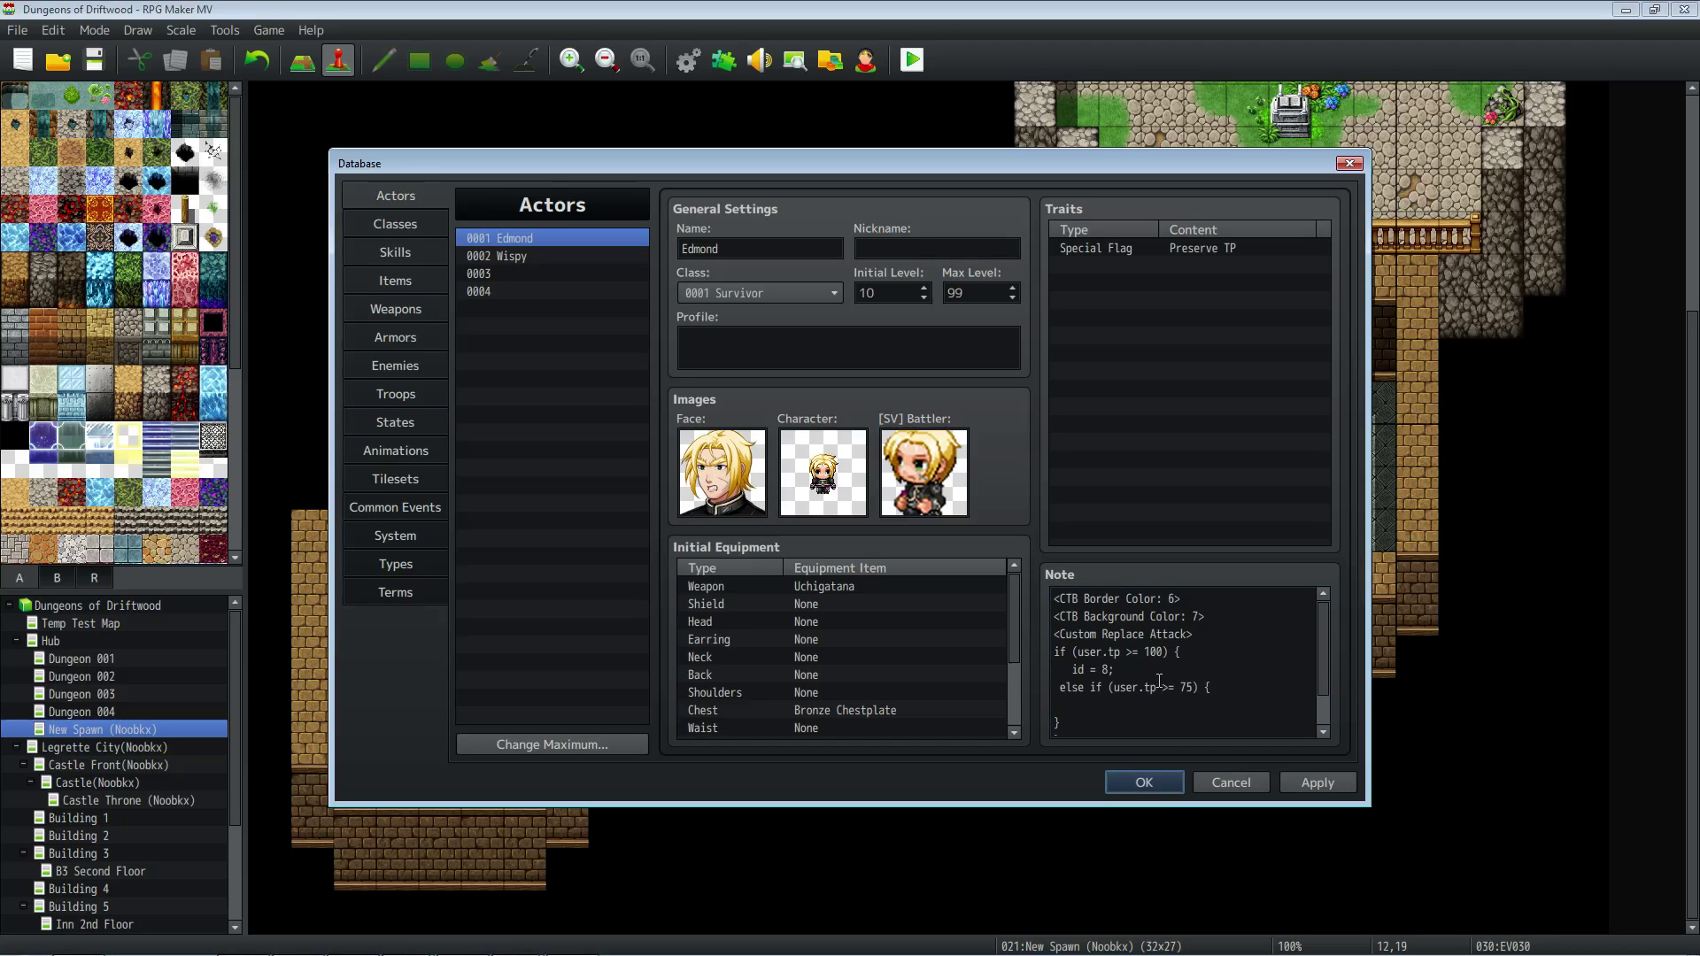
{"action": "key", "text": "shift+Tab"}
{"action": "left_click", "coordinate": [1110, 702]}
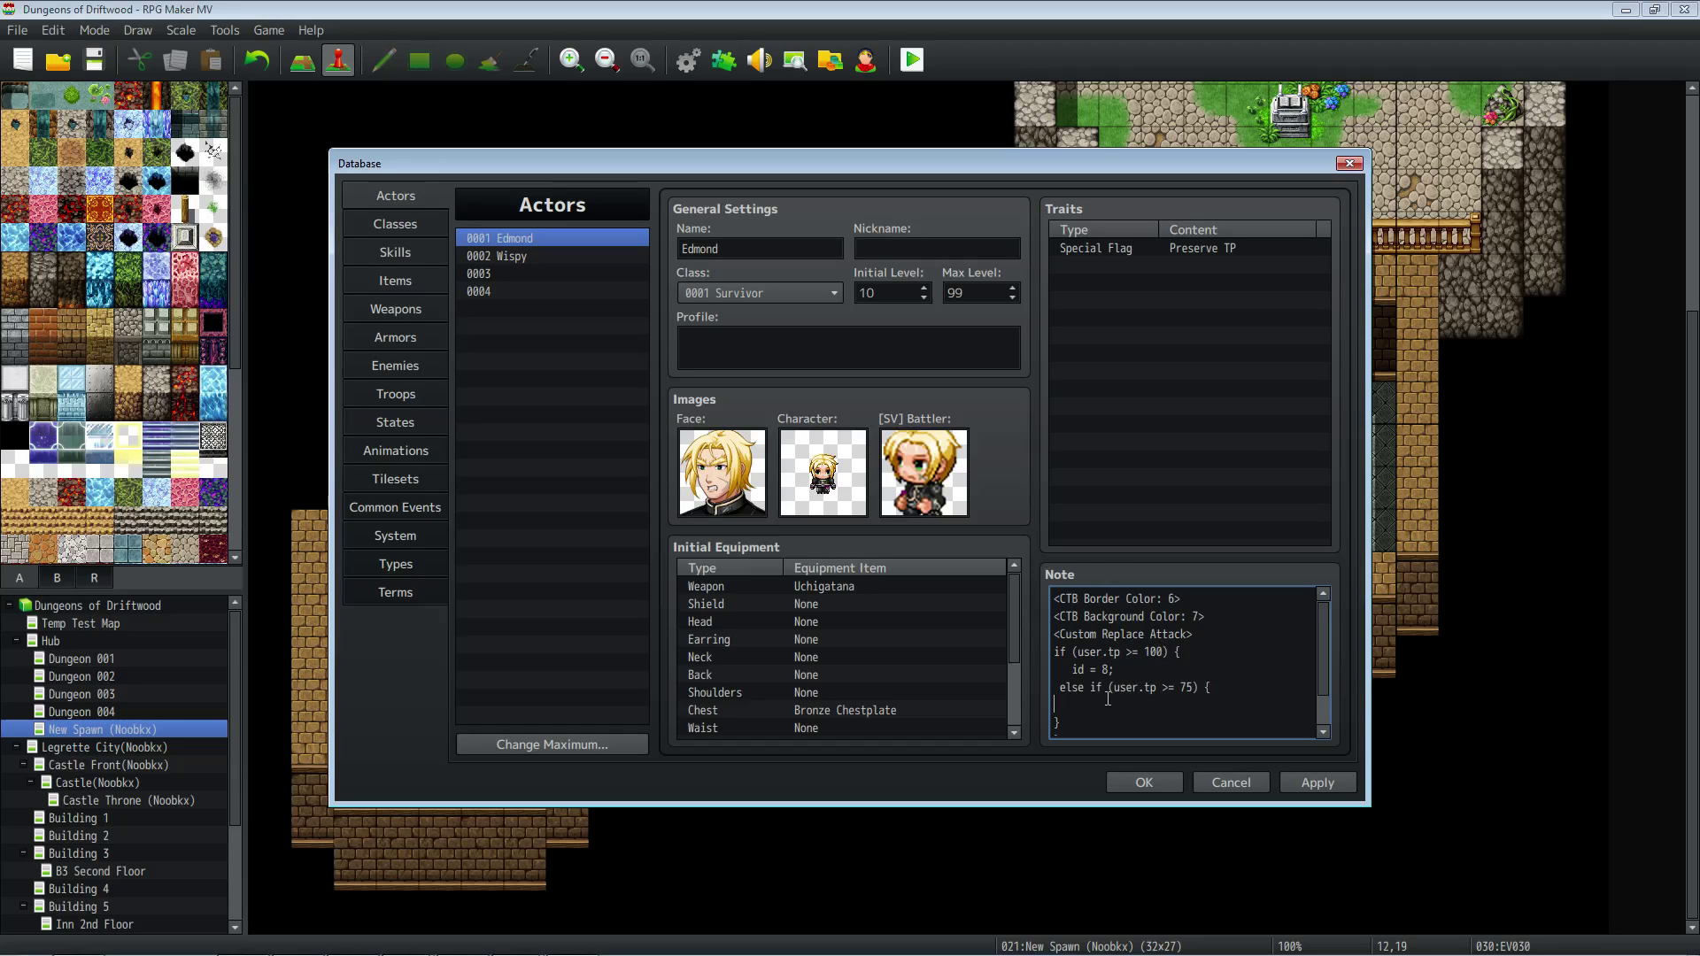
{"action": "type", "text": "id = 7;"}
Step: Look up skill 0007 Wait, then change id = 7 to id = 5 in Edmond's Note
{"action": "left_click", "coordinate": [400, 252]}
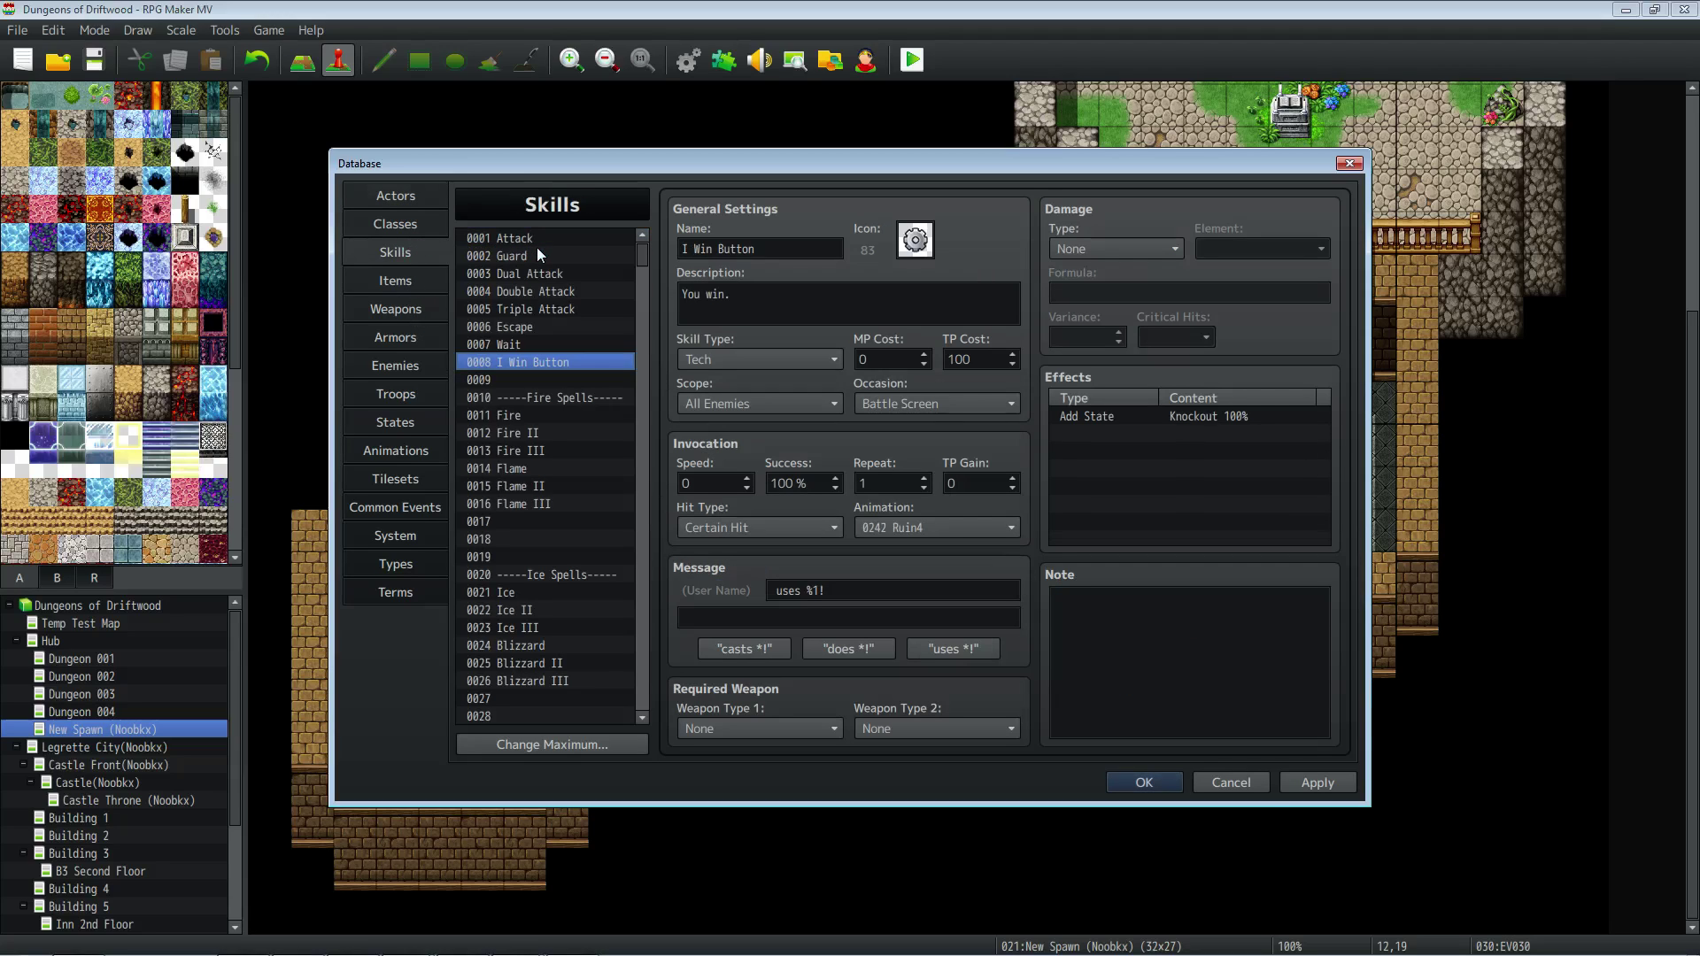
{"action": "left_click", "coordinate": [506, 344]}
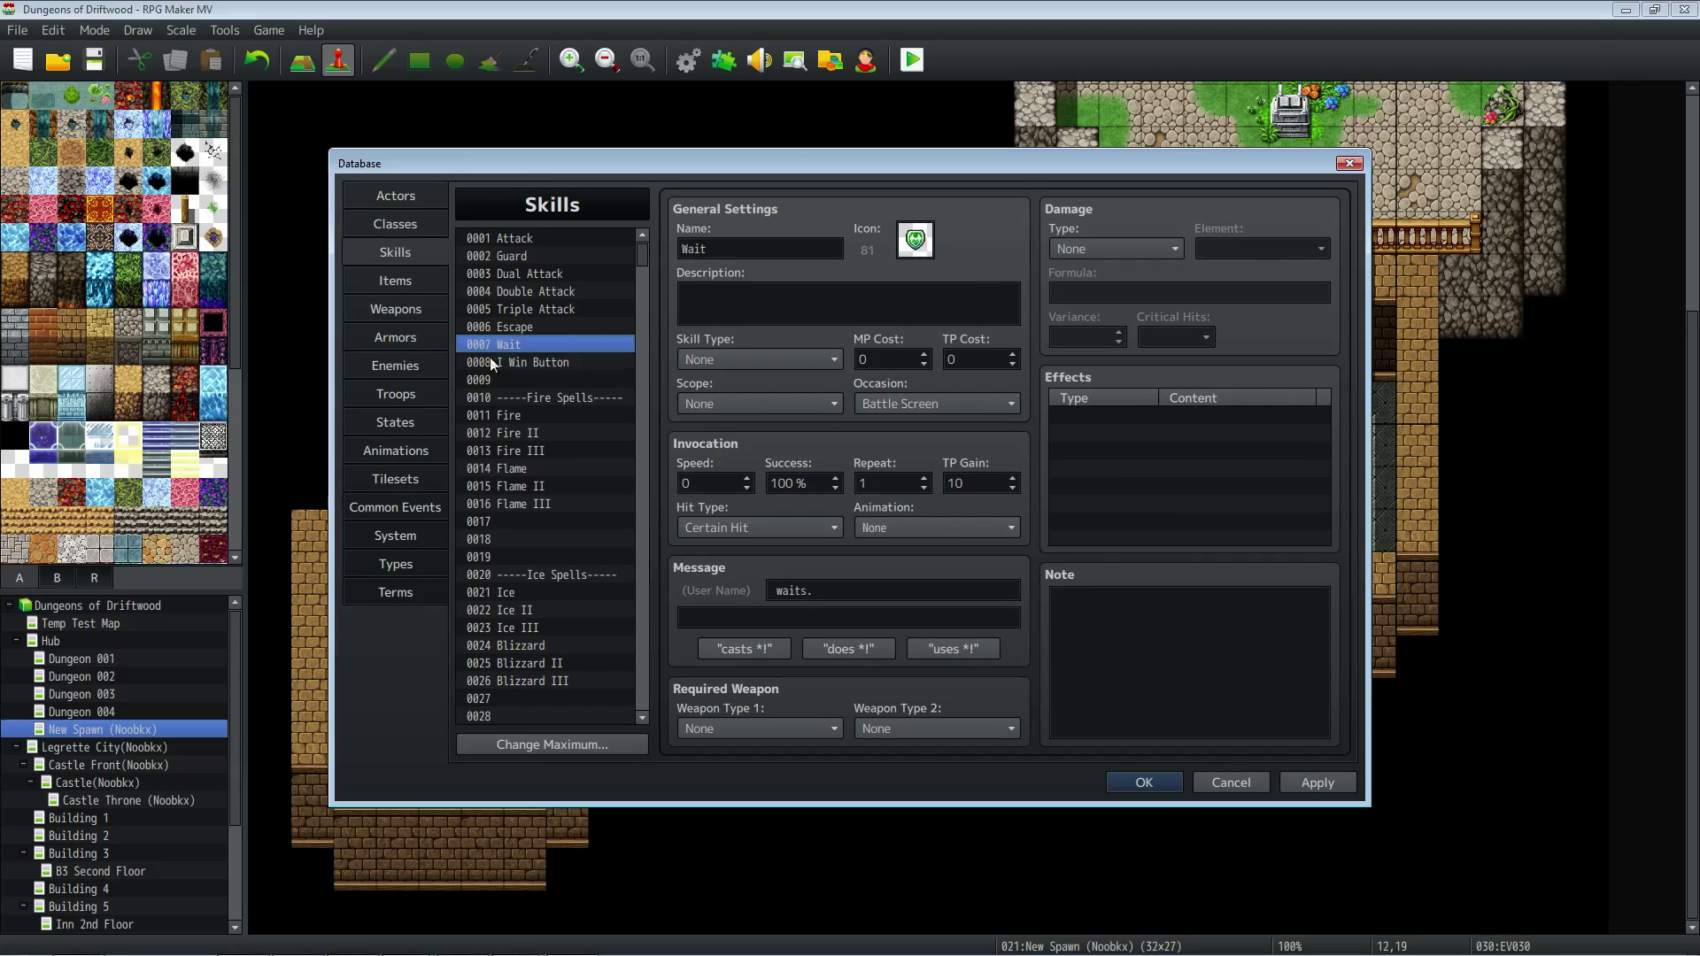
{"action": "left_click", "coordinate": [395, 196]}
{"action": "left_click", "coordinate": [1120, 707]}
{"action": "key", "text": "ctrl+a"}
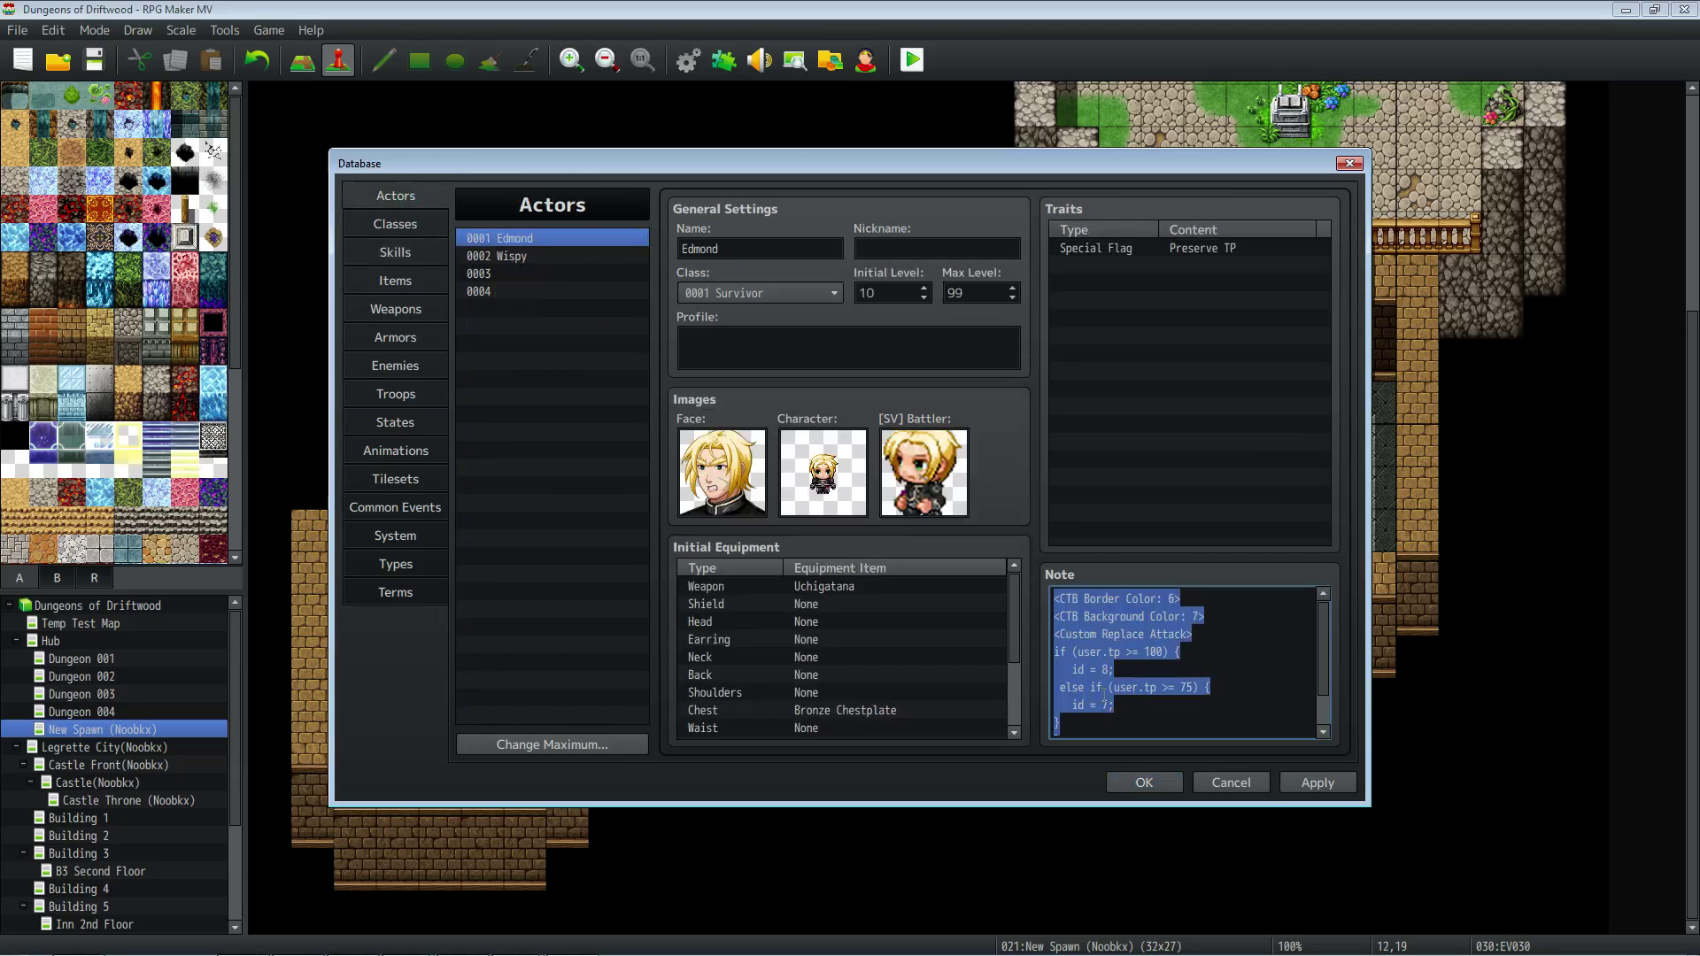
{"action": "left_click", "coordinate": [1101, 705]}
{"action": "key", "text": "Delete"}
{"action": "type", "text": "5"}
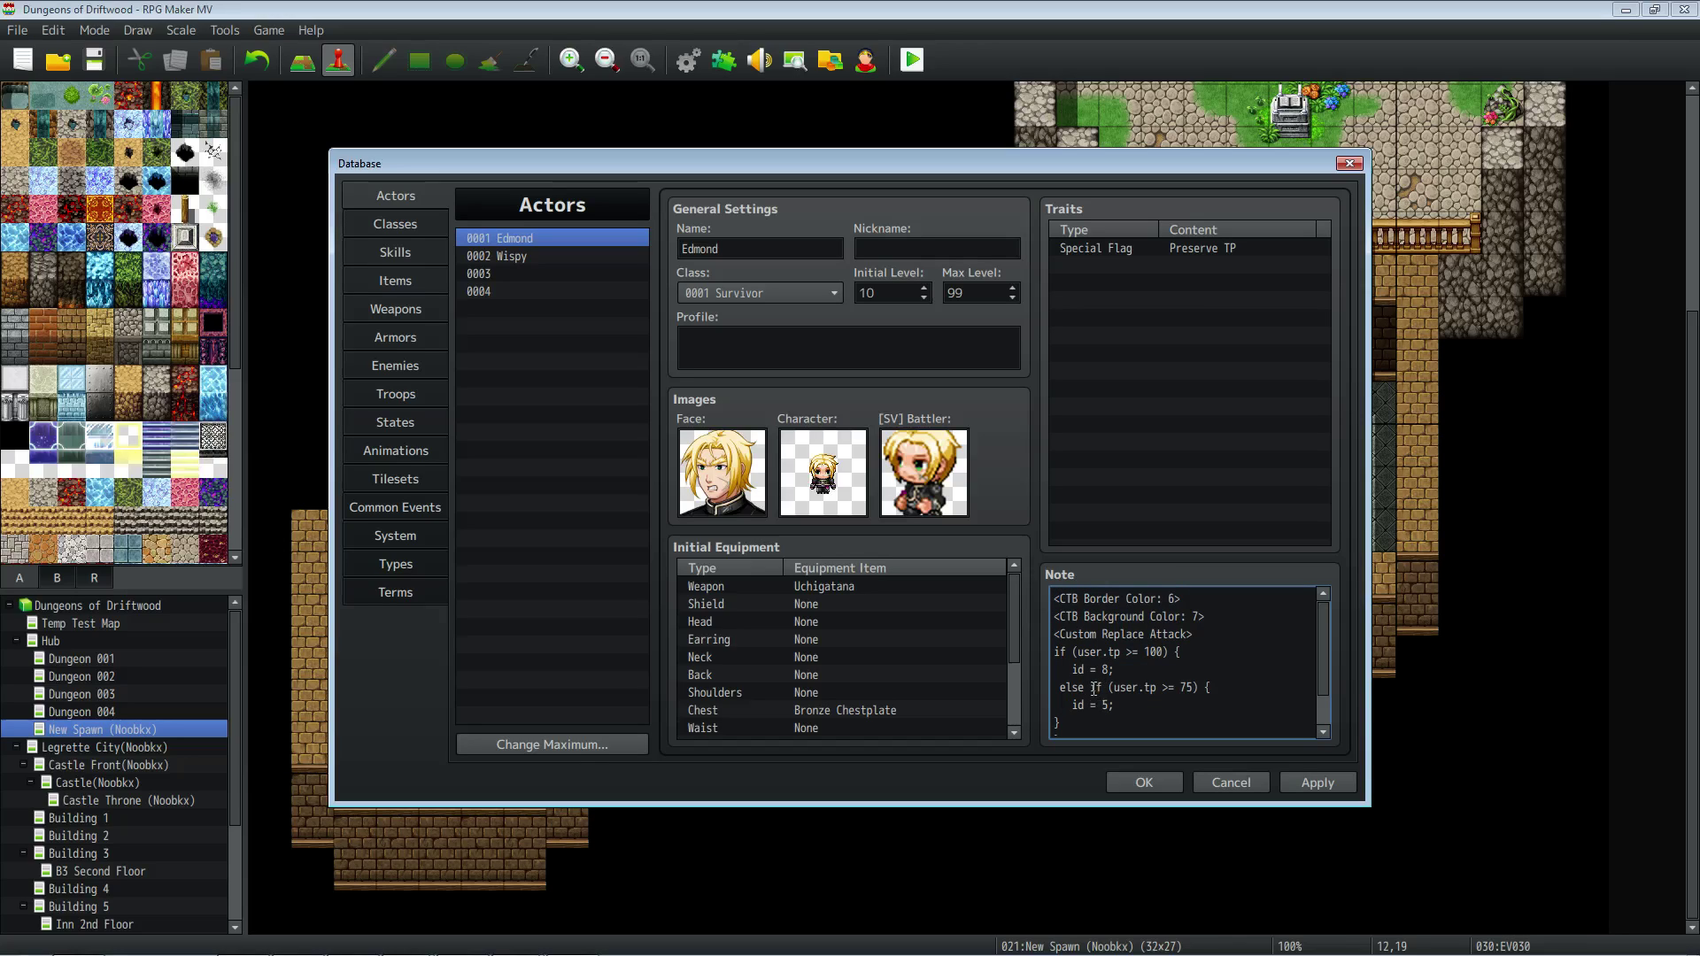
Step: Delete the whole else-if block, leaving only the 100 TP rule with id = 8
{"action": "left_click", "coordinate": [1177, 701]}
{"action": "key", "text": "shift+Left"}
{"action": "key", "text": "shift+Left"}
{"action": "key", "text": "shift+Left"}
{"action": "key", "text": "shift+Left"}
{"action": "key", "text": "shift+Left"}
{"action": "key", "text": "shift+Left"}
{"action": "key", "text": "shift+Left"}
{"action": "left_click_drag", "start_coordinate": [1177, 667], "coordinate": [1067, 646]}
{"action": "left_click_drag", "start_coordinate": [1141, 702], "coordinate": [1027, 693]}
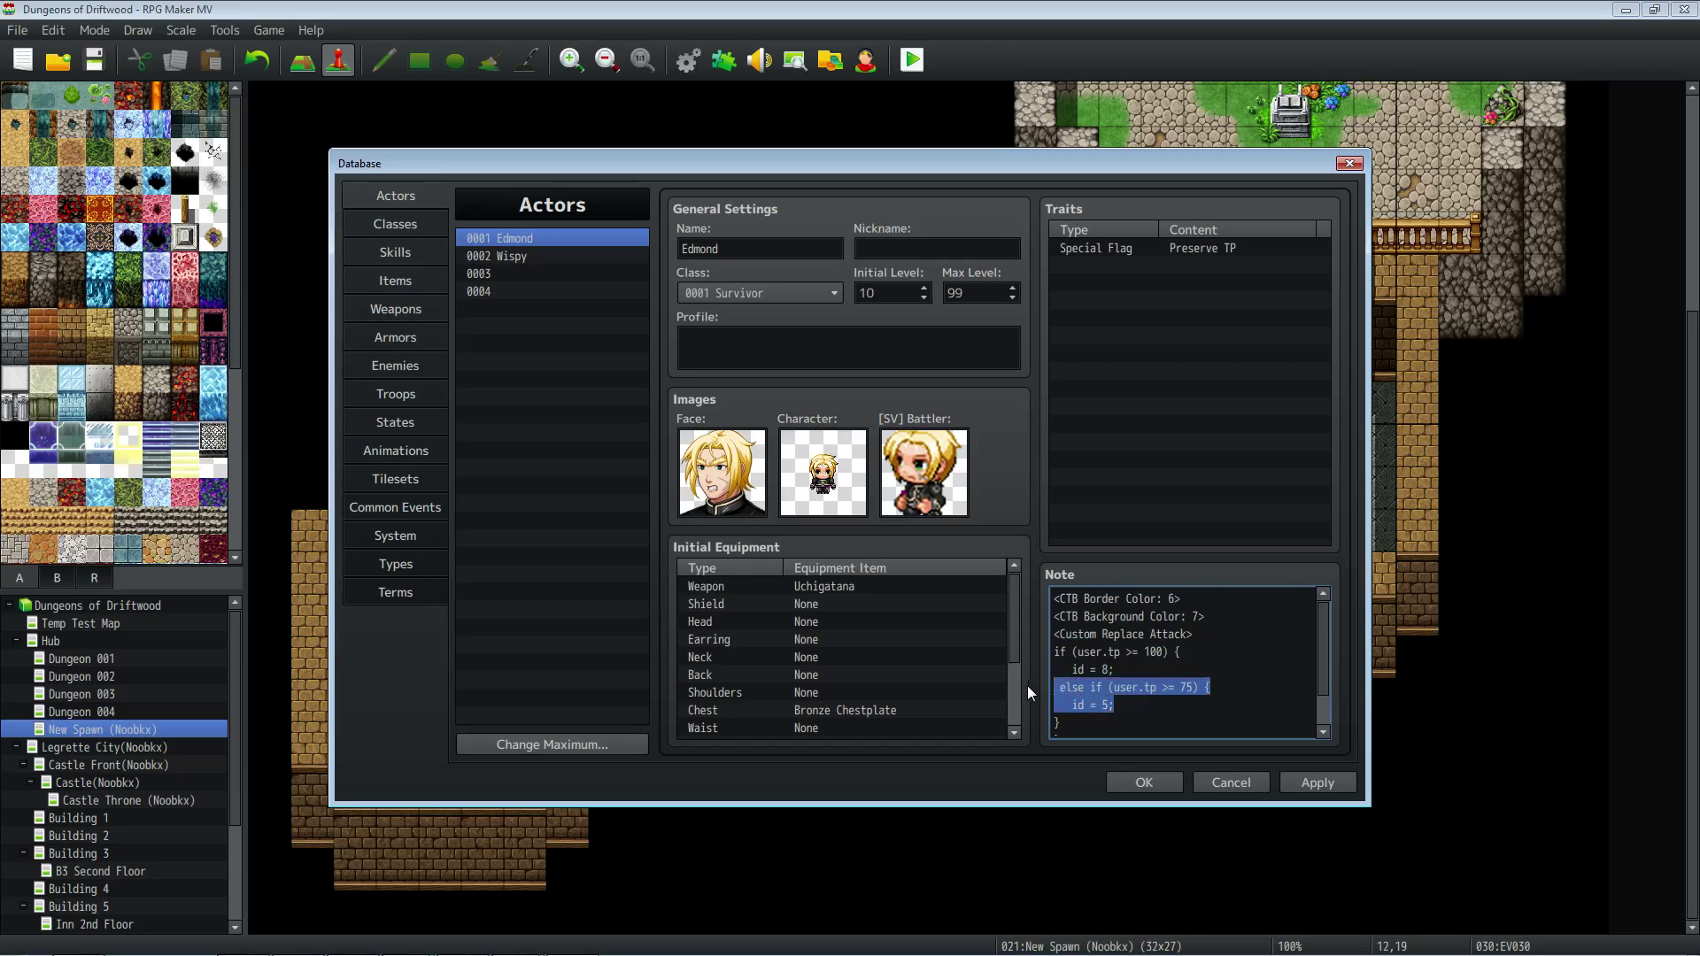
{"action": "key", "text": "BackSpace"}
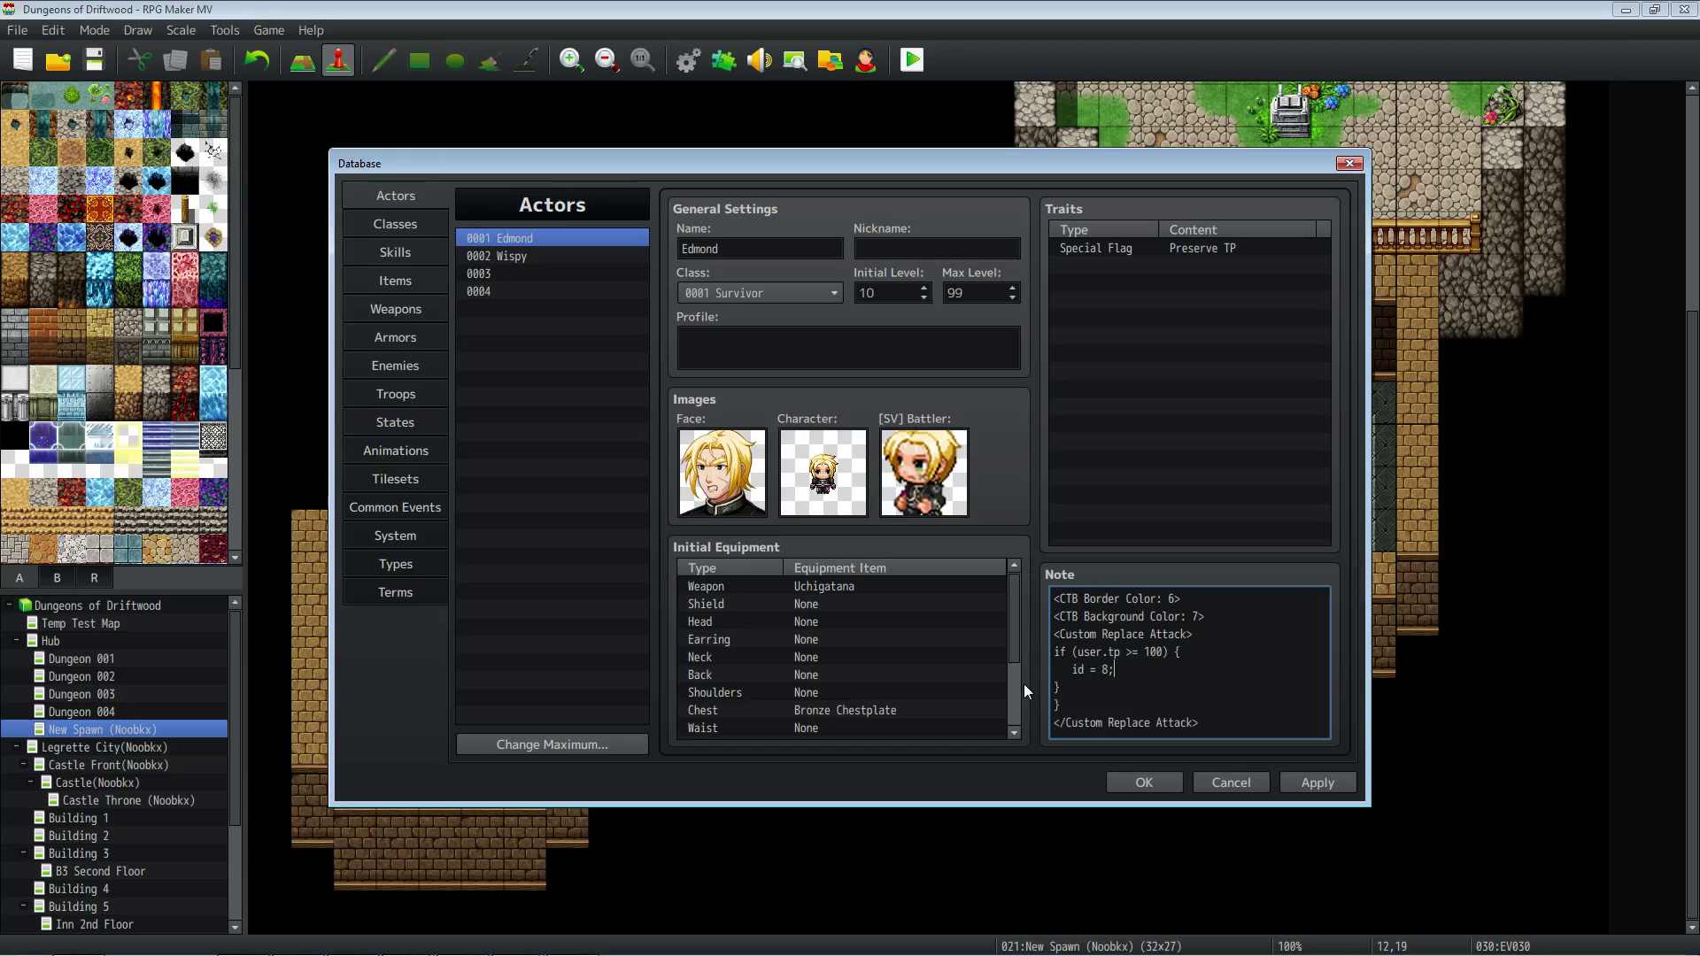
{"action": "key", "text": "Delete"}
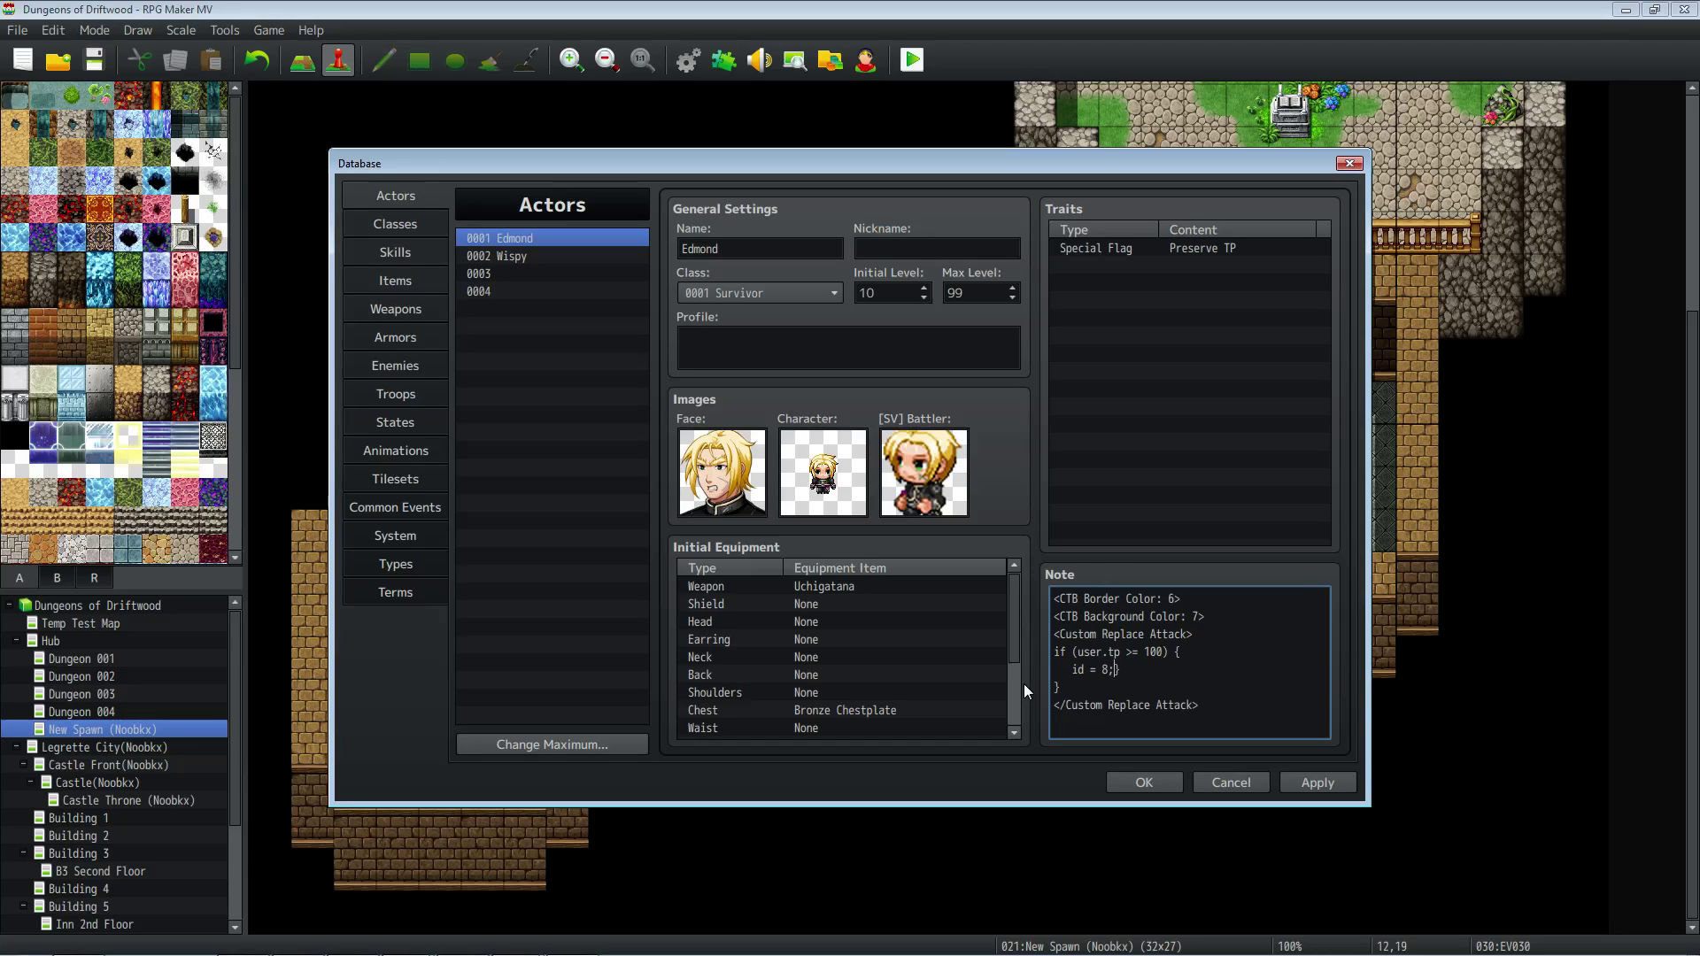
{"action": "key", "text": "Return"}
{"action": "left_click", "coordinate": [1303, 783]}
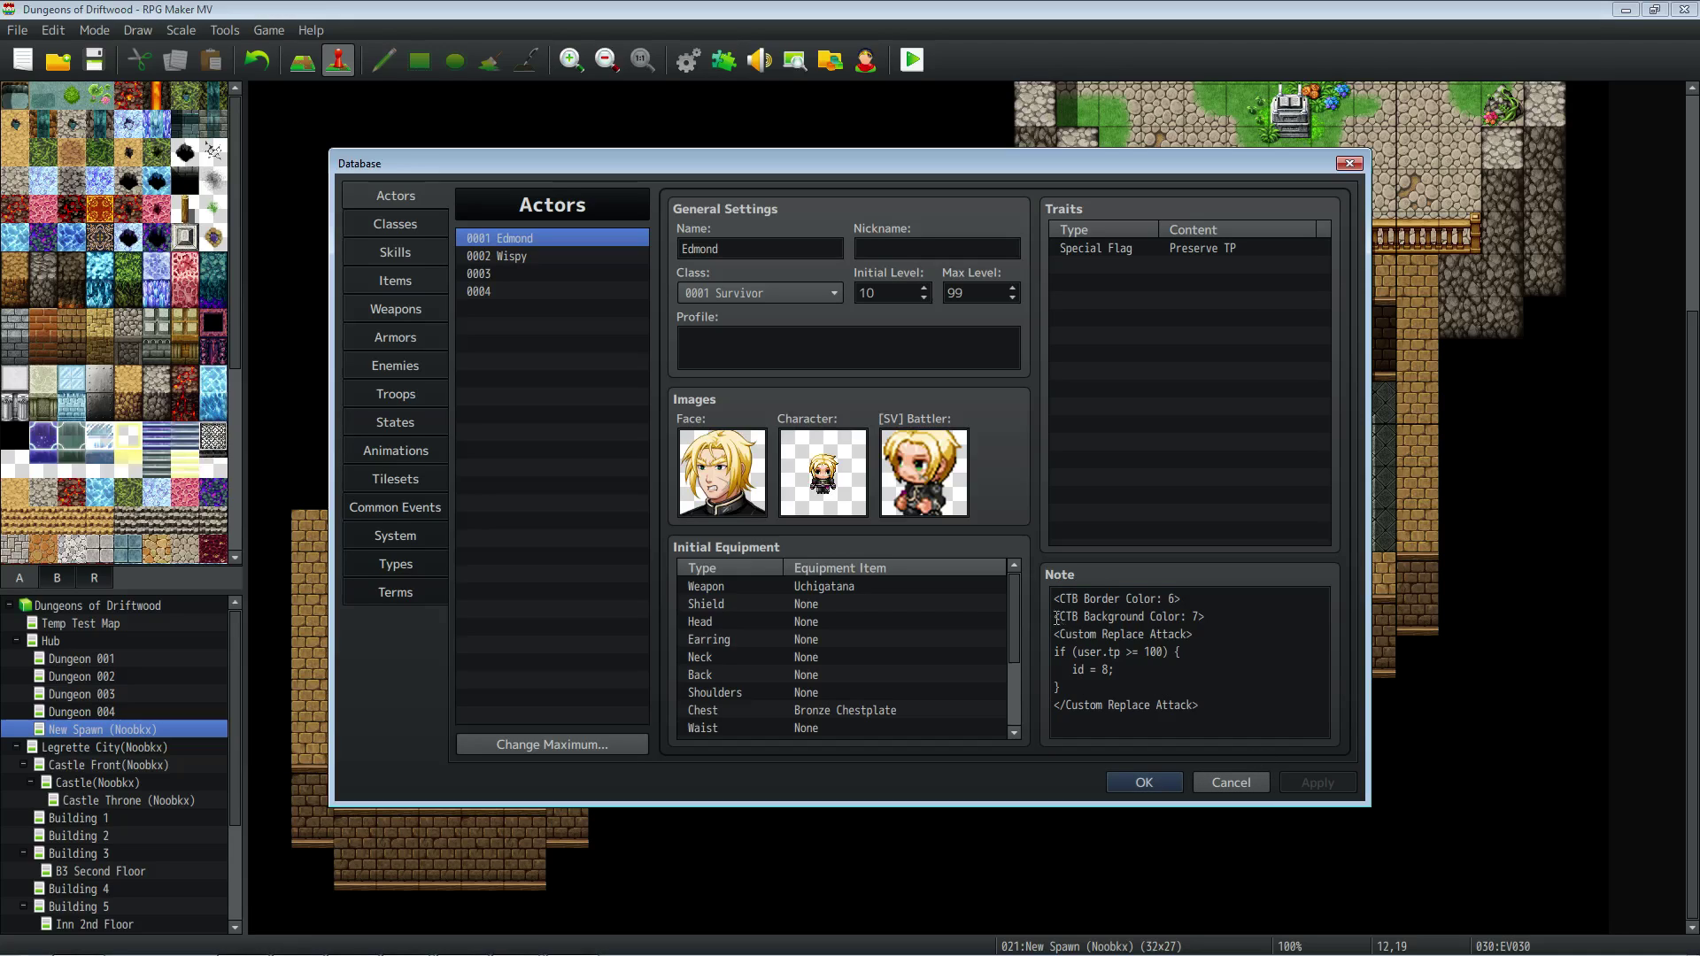
{"action": "left_click", "coordinate": [396, 309]}
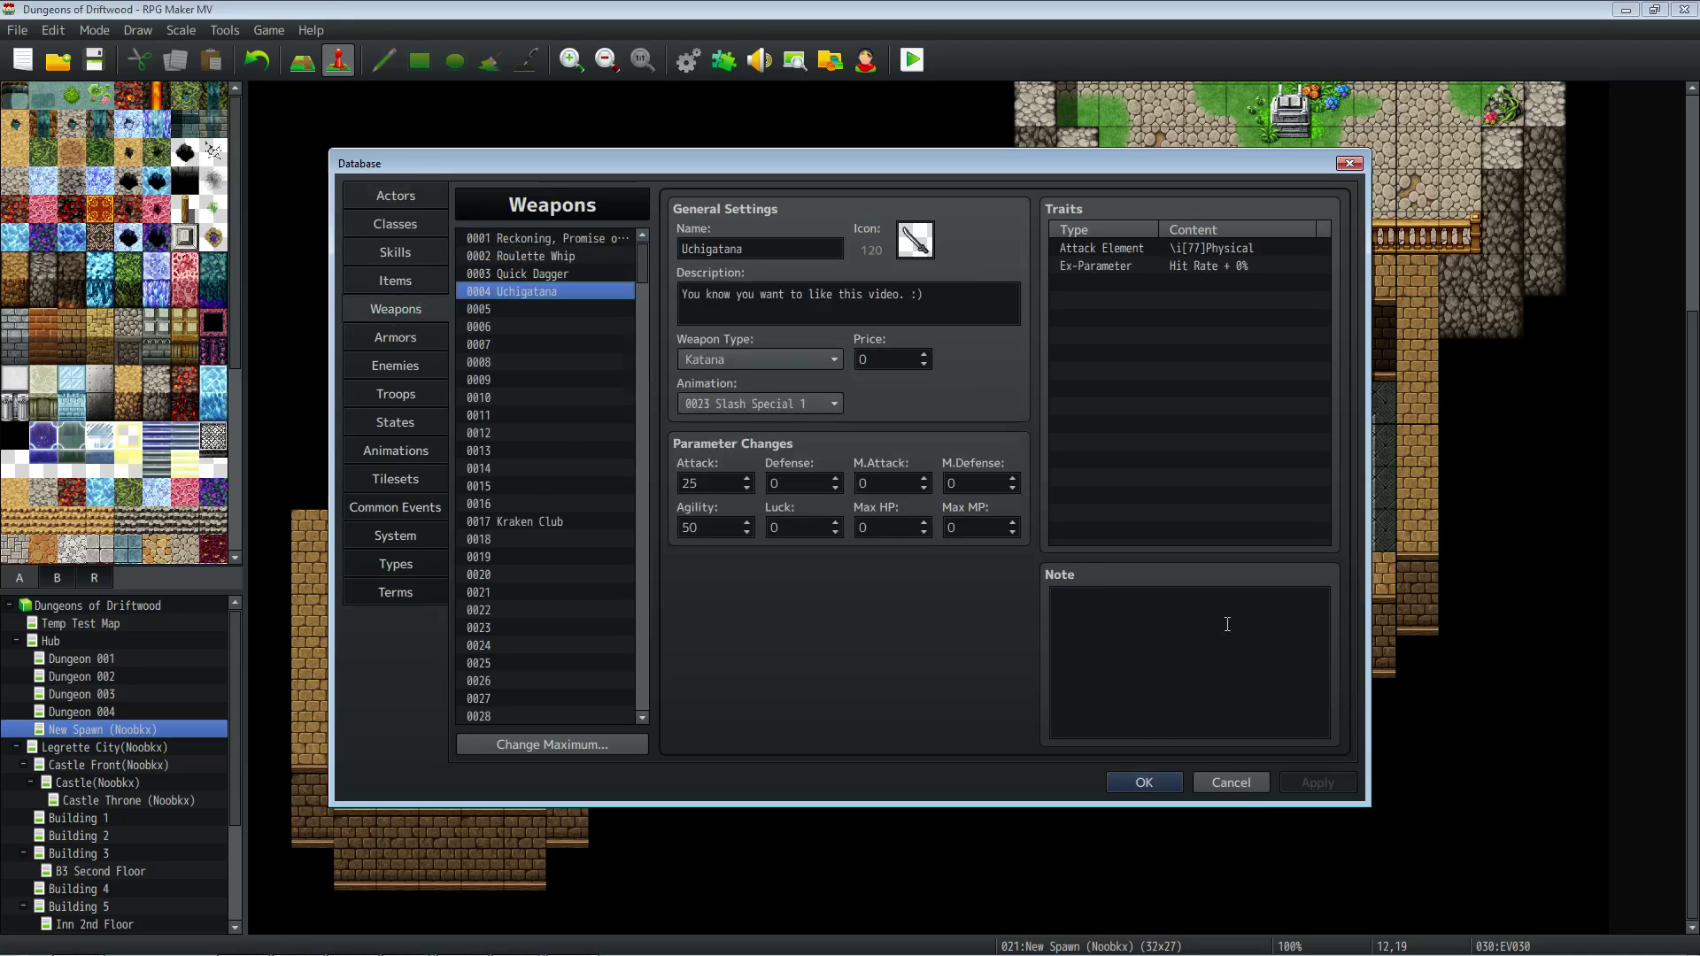
{"action": "left_click", "coordinate": [1129, 660]}
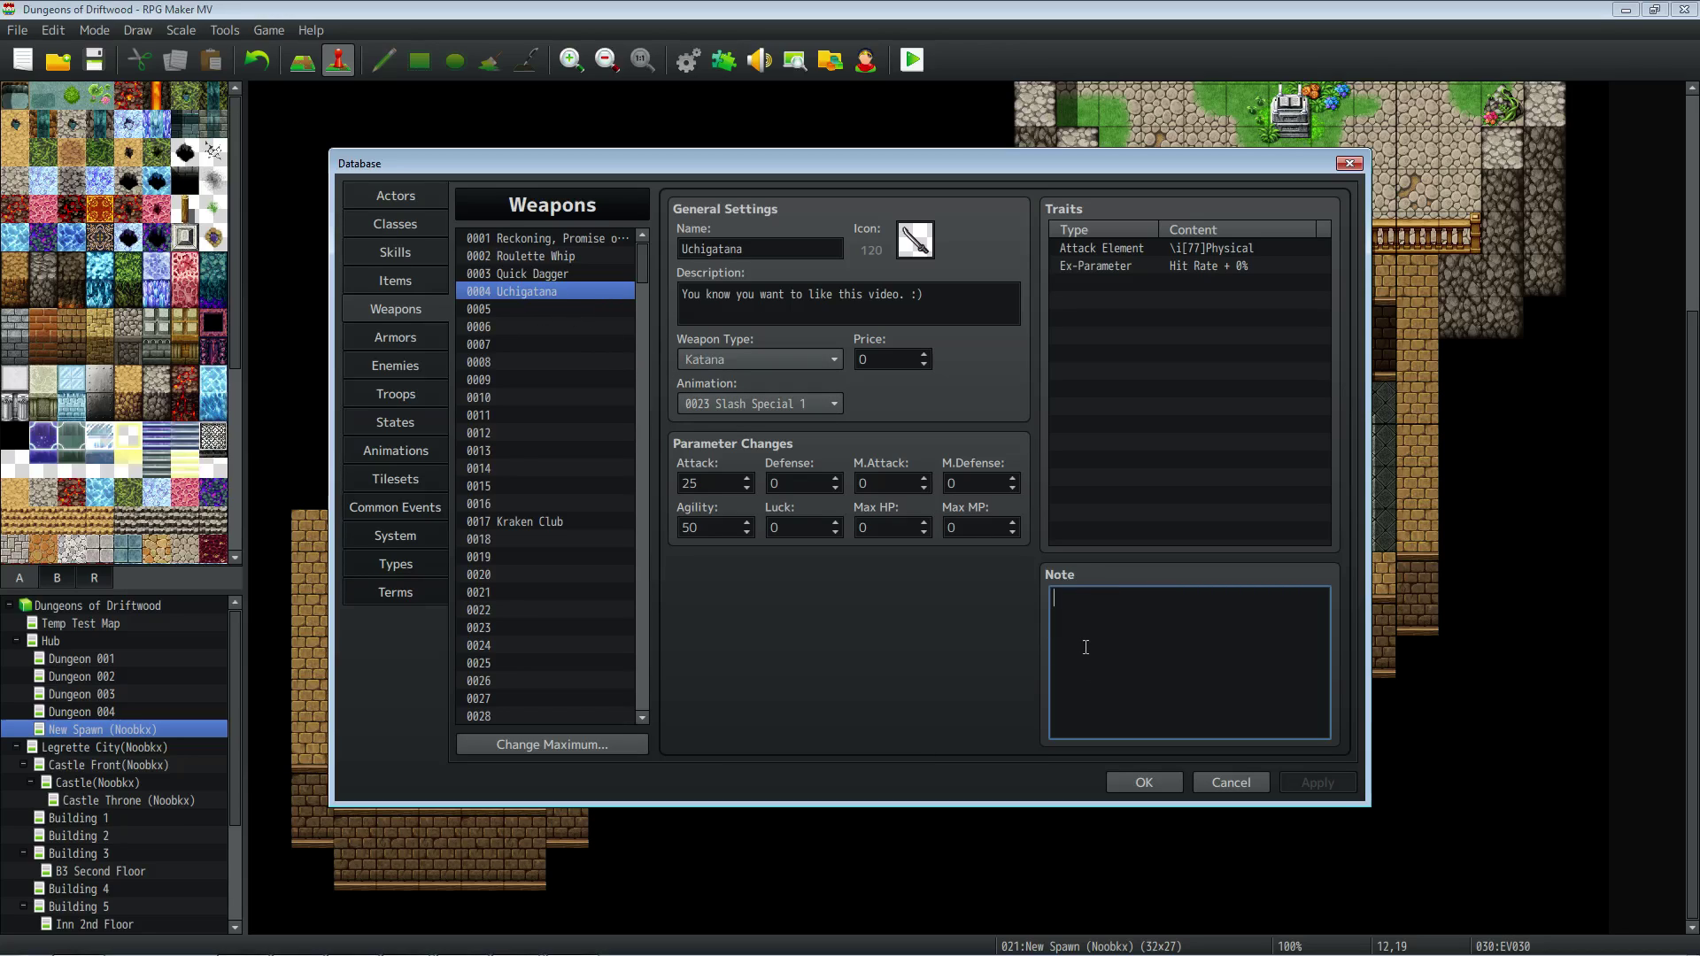
{"action": "left_click", "coordinate": [535, 276]}
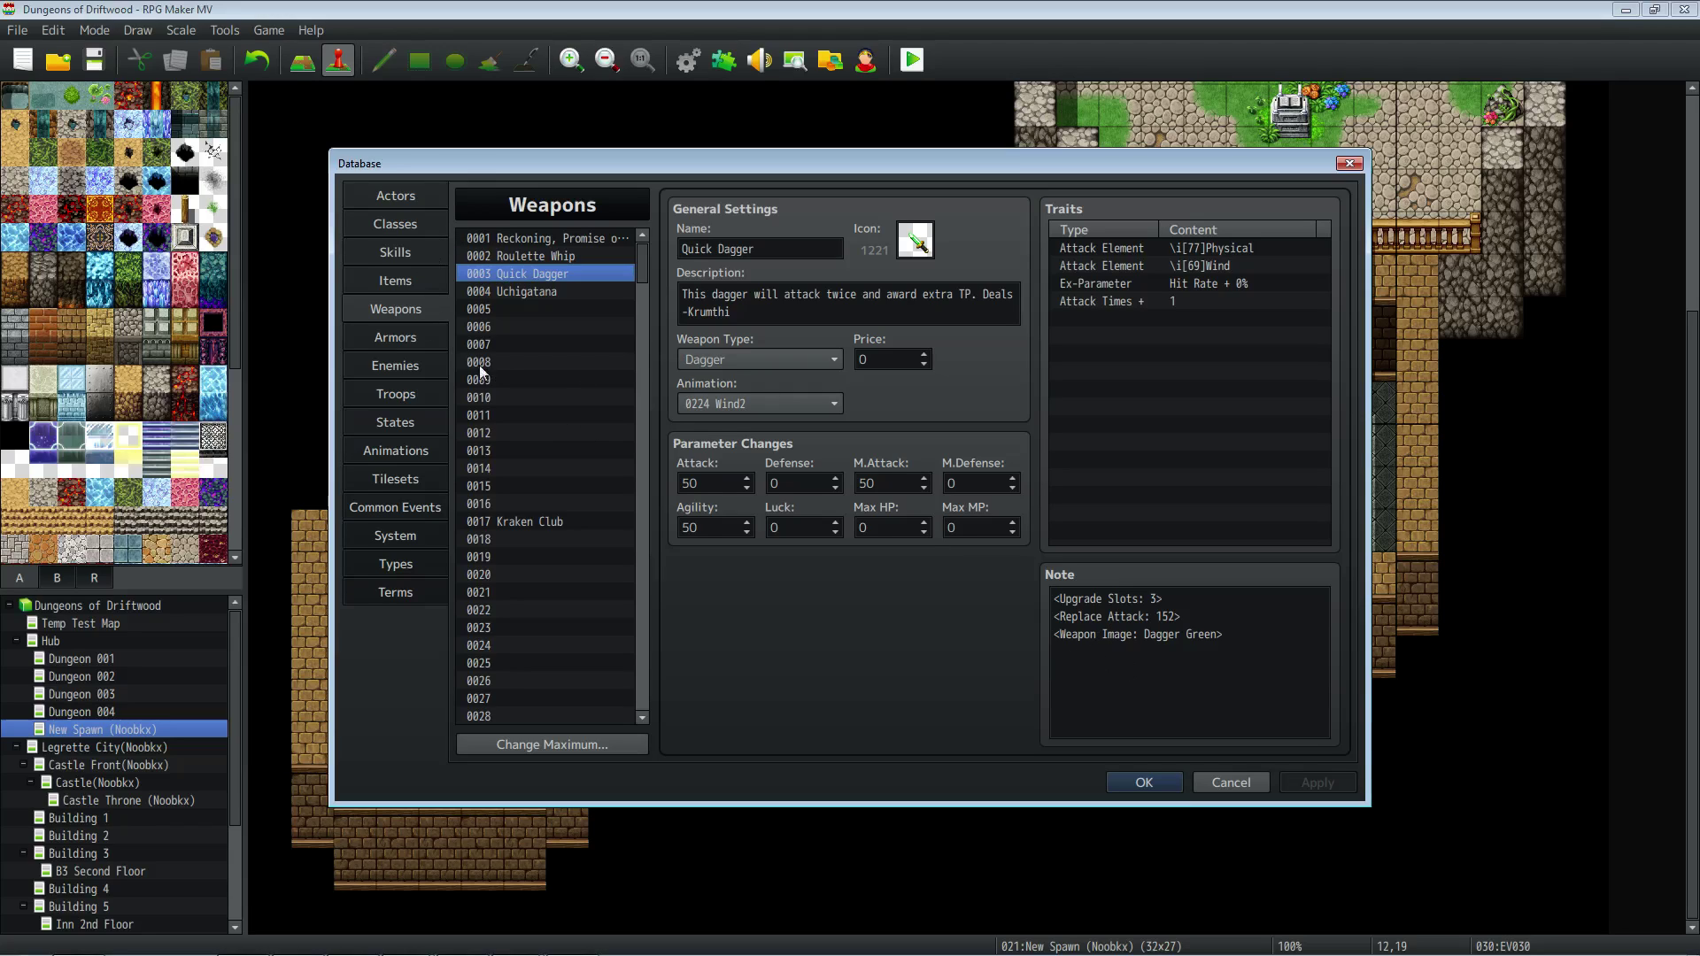
{"action": "left_click", "coordinate": [405, 198]}
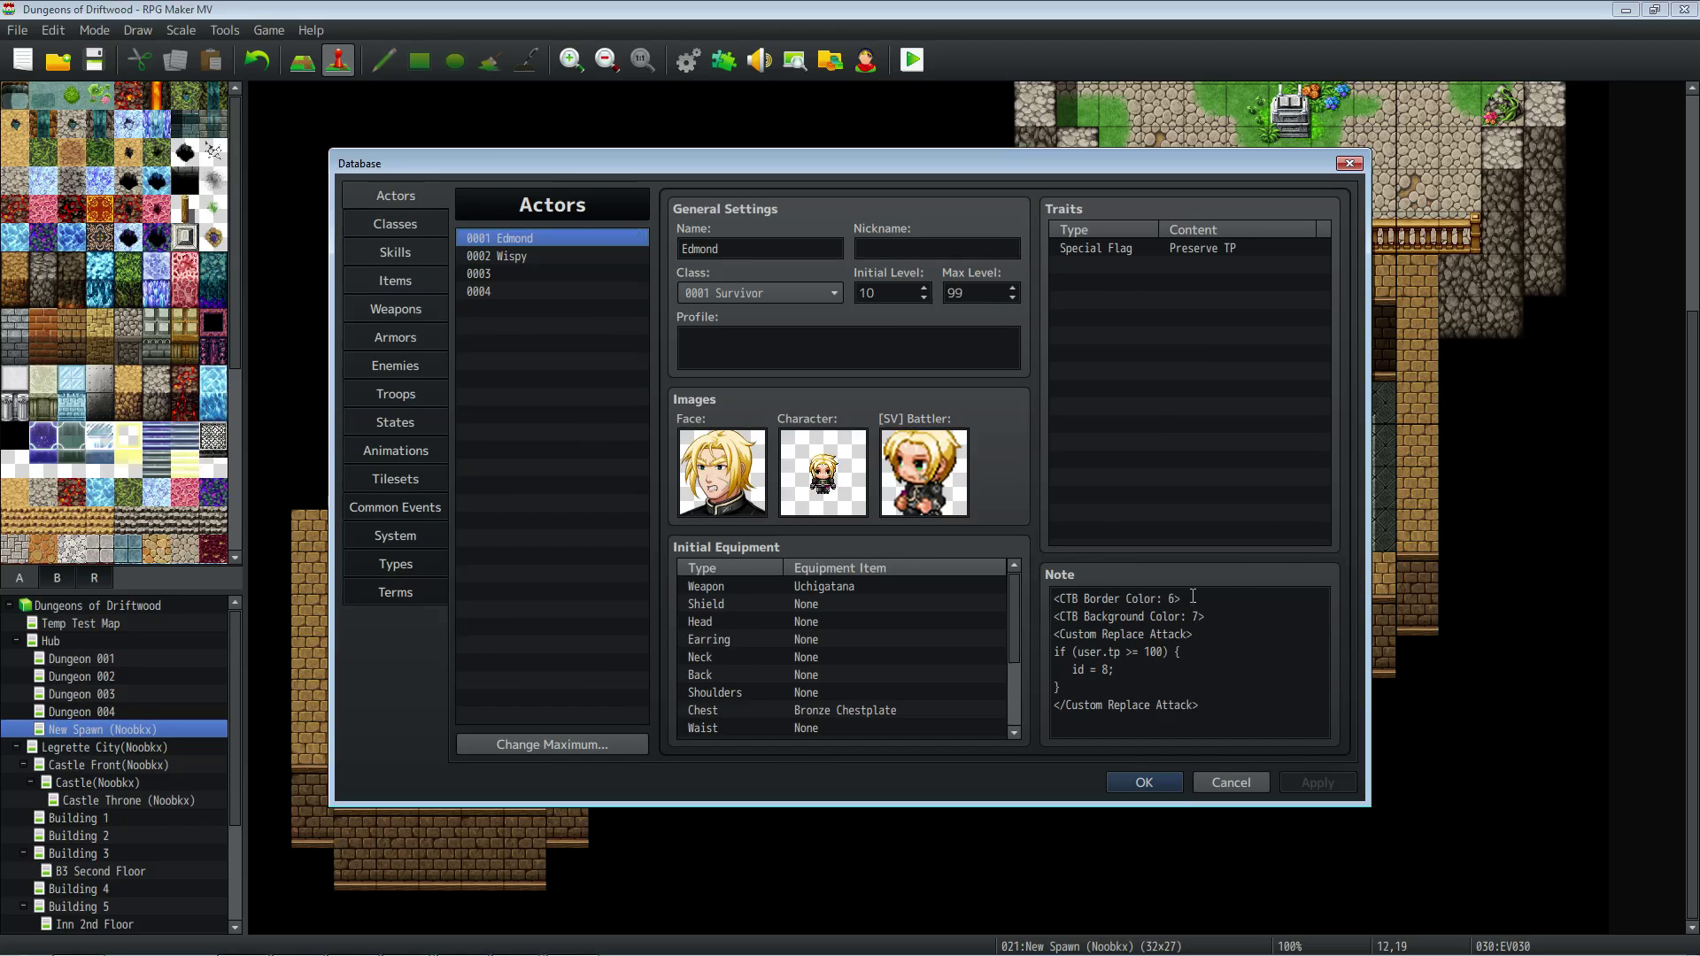
Step: Save and close the Database, then launch a full-screen playtest
{"action": "left_click_drag", "start_coordinate": [1054, 598], "coordinate": [1029, 651]}
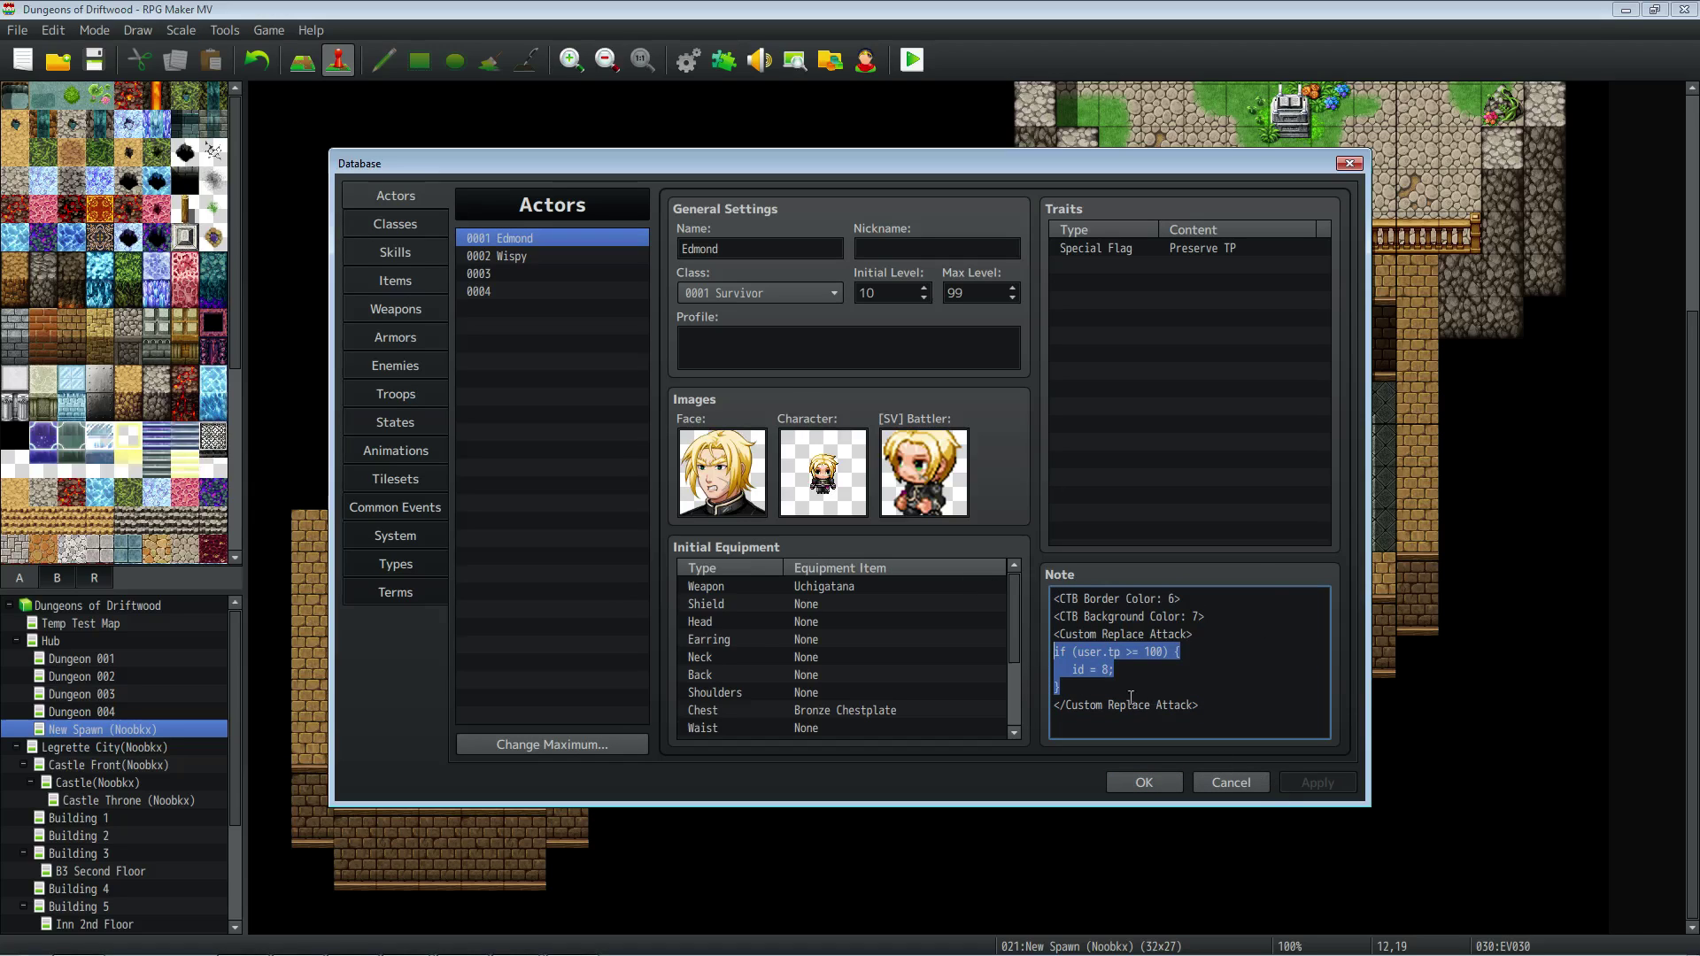
{"action": "left_click", "coordinate": [1137, 782]}
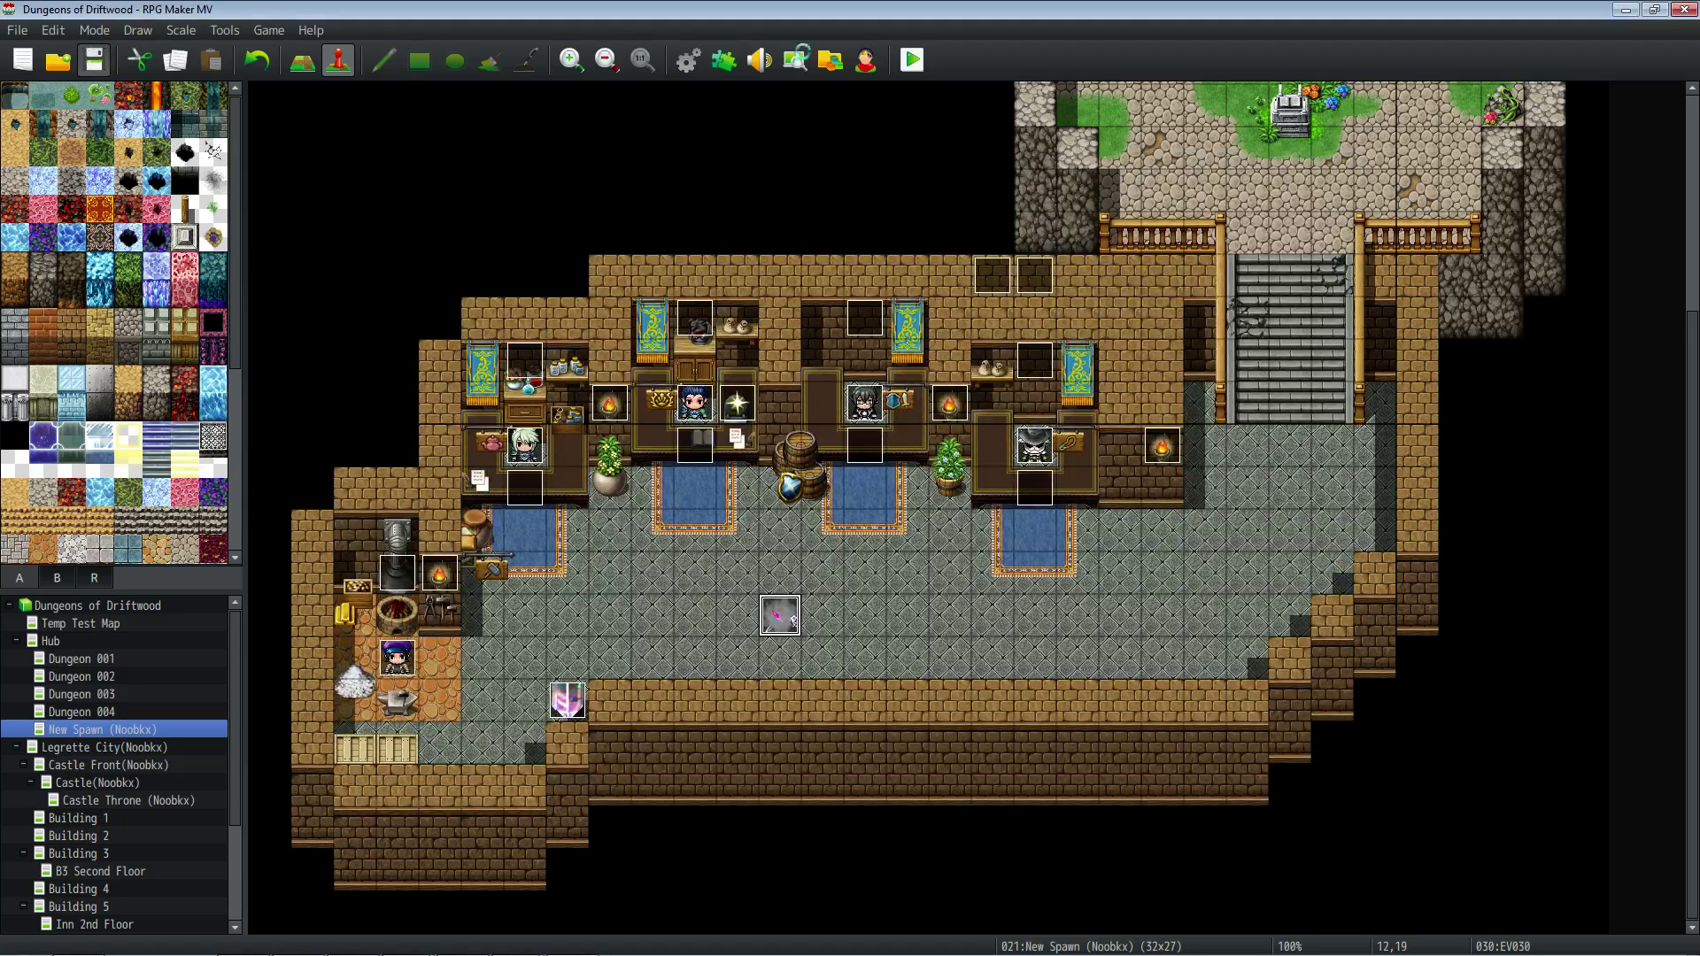
{"action": "left_click", "coordinate": [912, 60]}
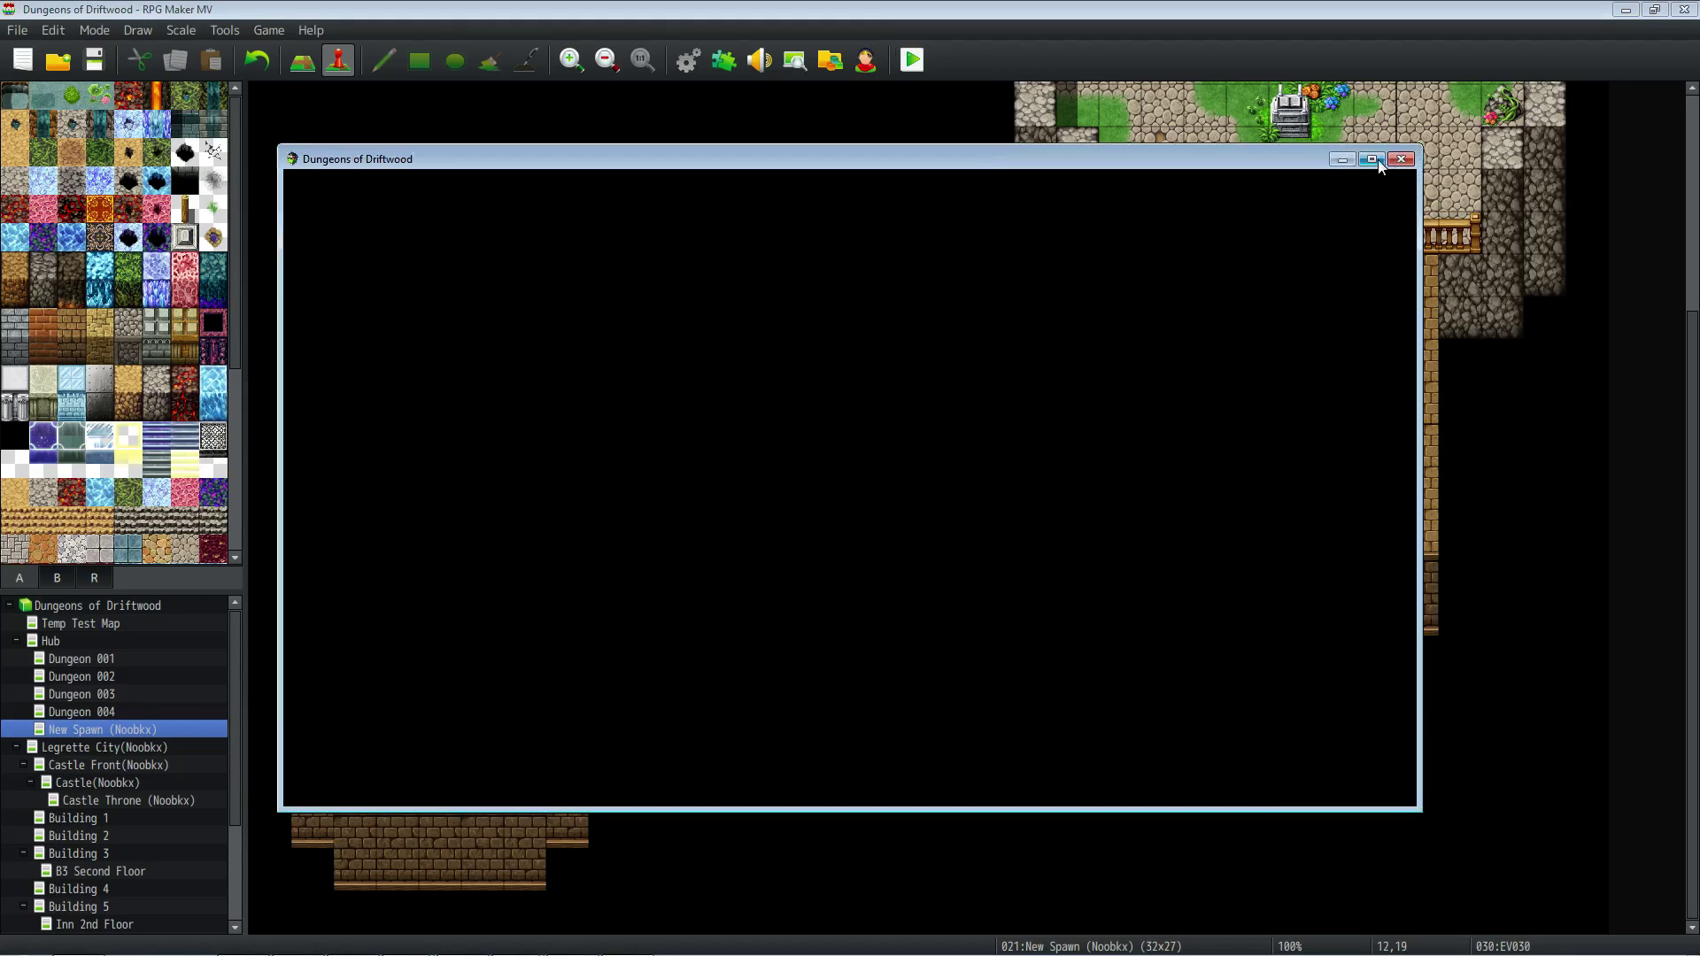
{"action": "left_click", "coordinate": [1377, 160]}
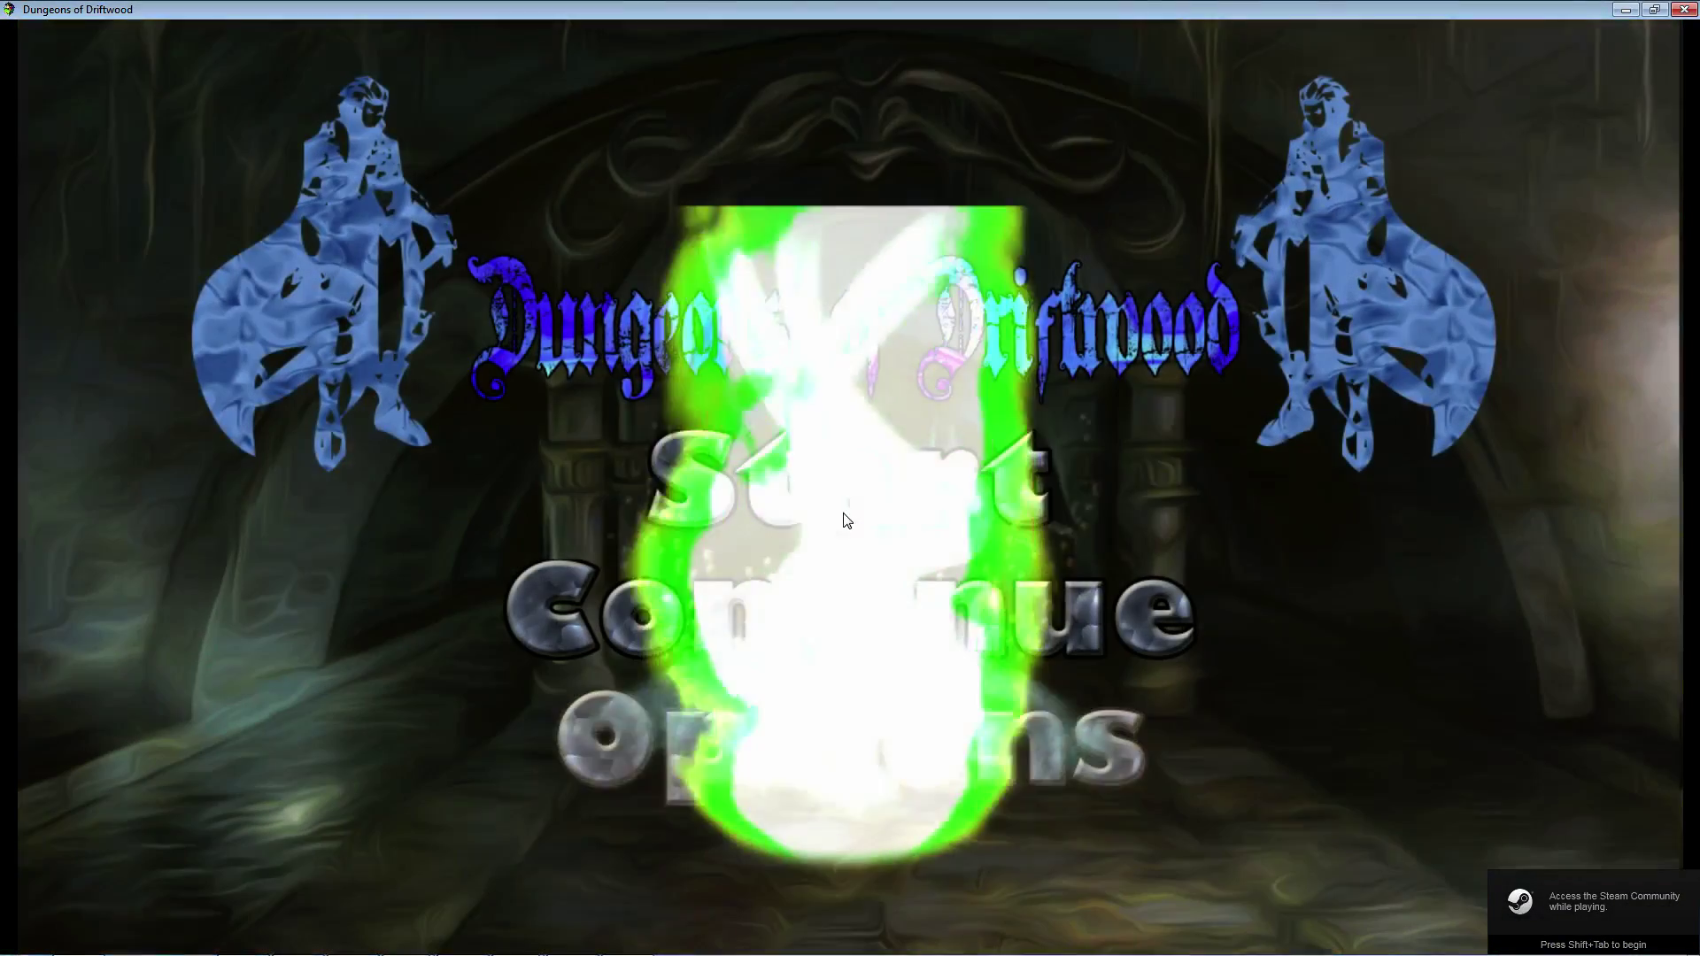
Step: Start a new game, picking a starting weapon and an elemental affinity
{"action": "left_click", "coordinate": [868, 485]}
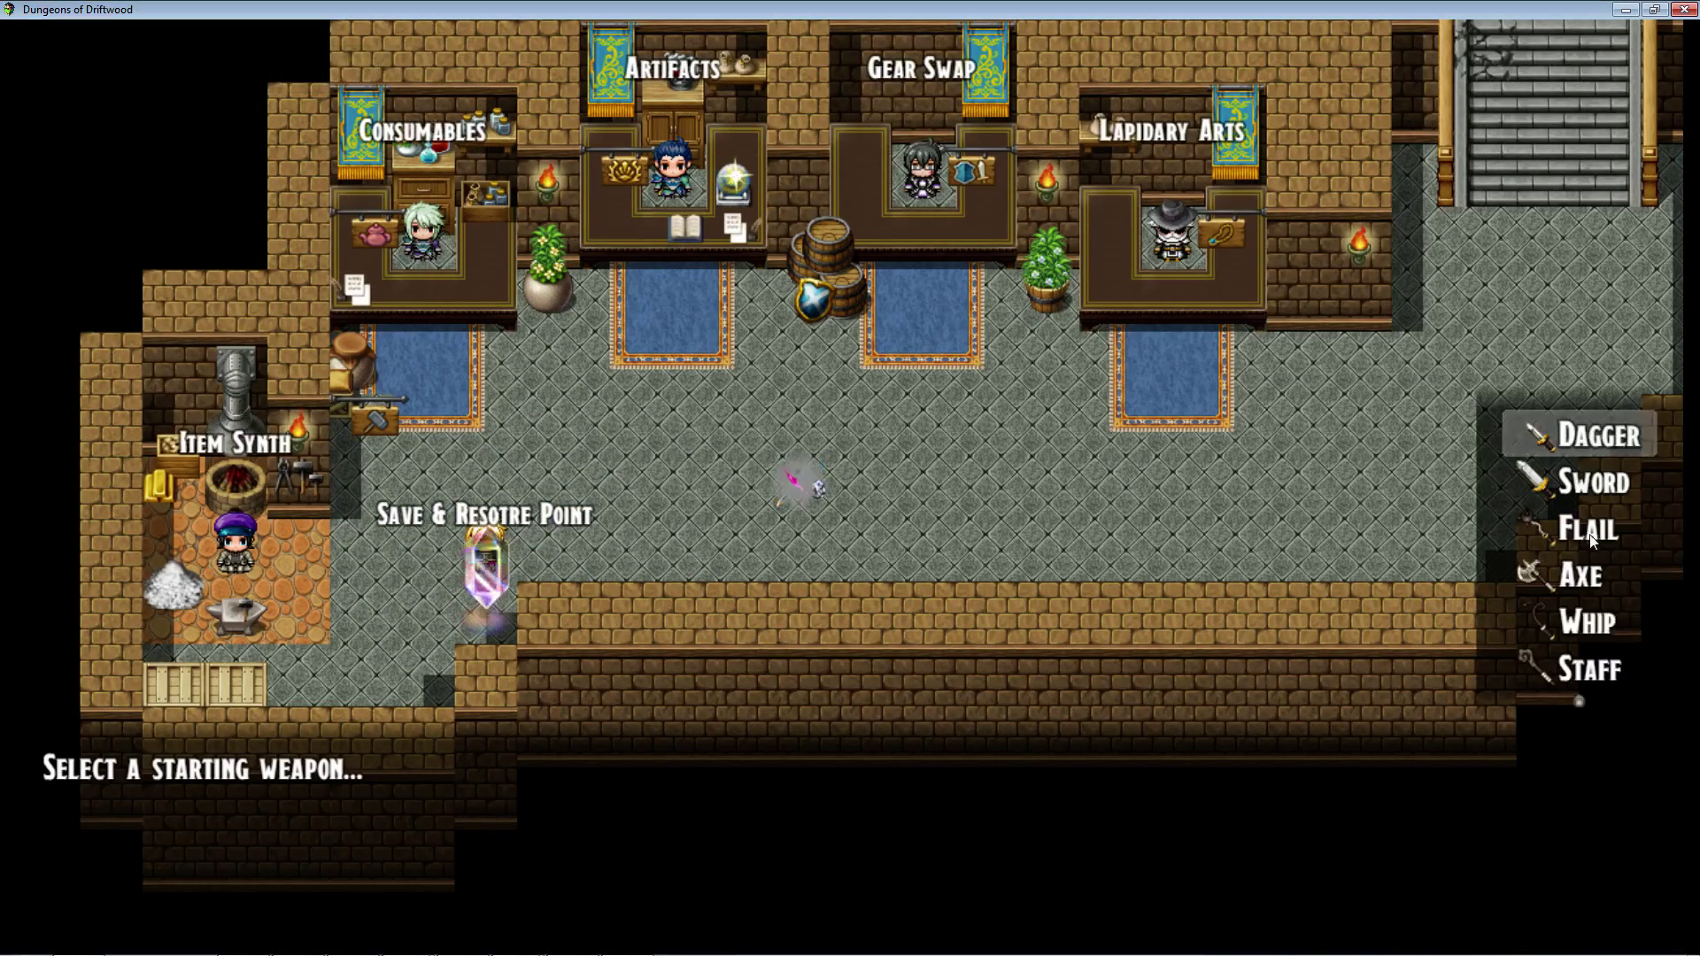
{"action": "key", "text": "Return"}
{"action": "left_click", "coordinate": [750, 560]}
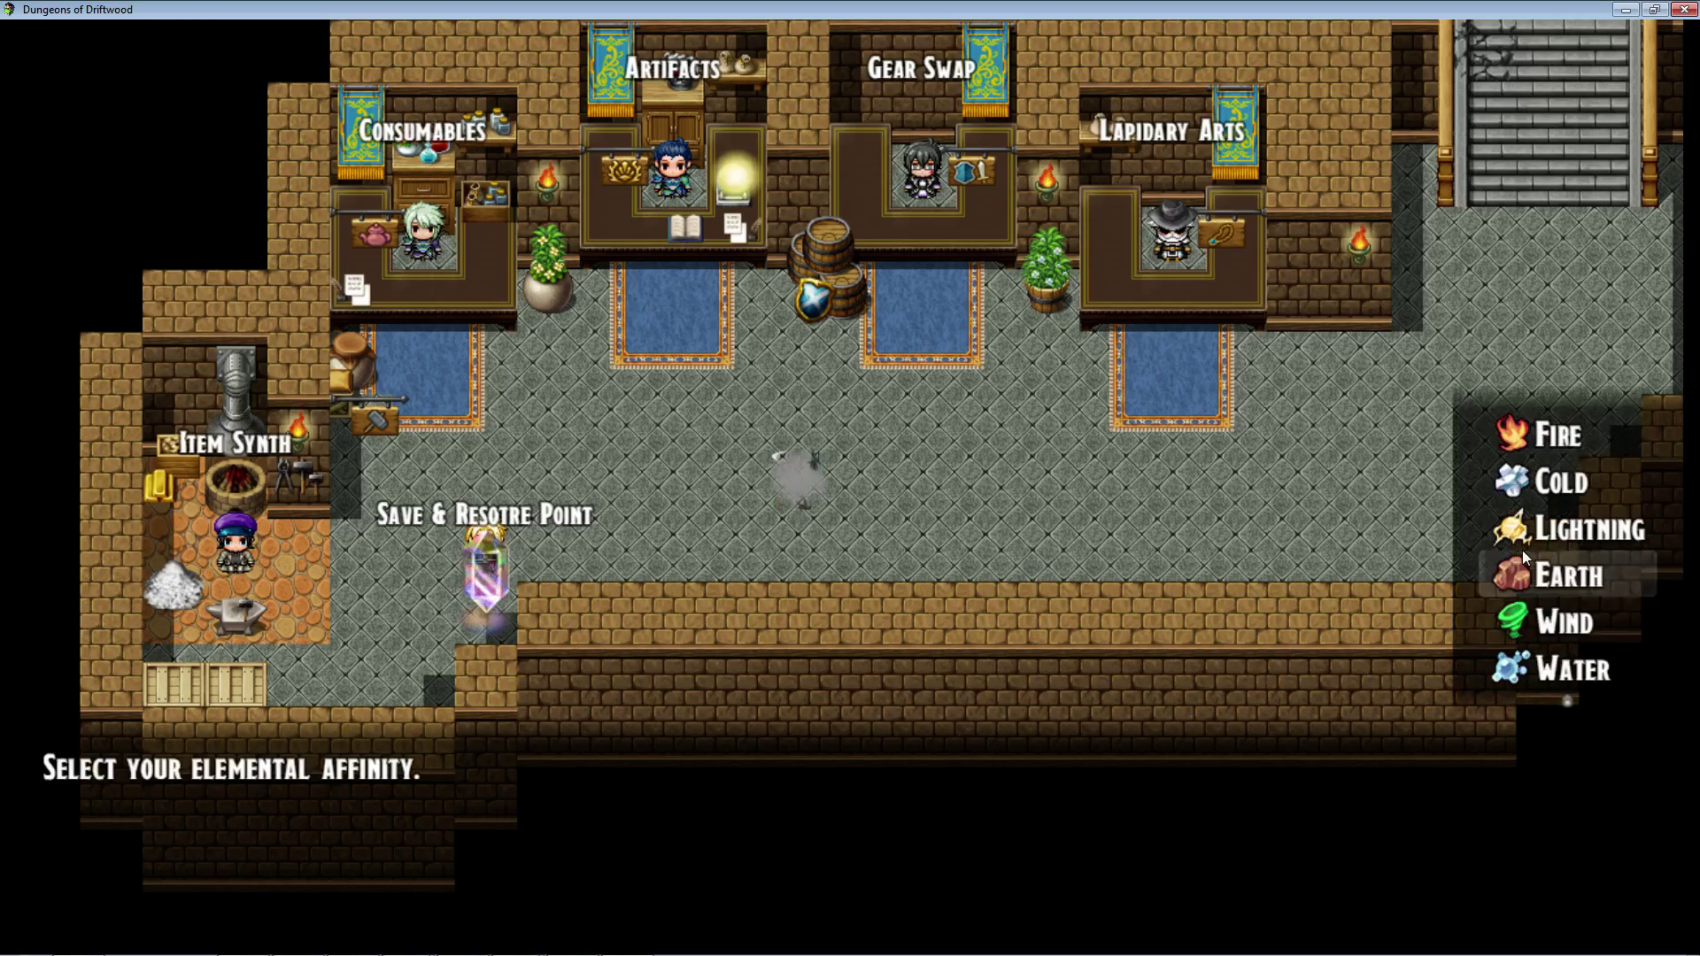
{"action": "left_click", "coordinate": [1522, 550]}
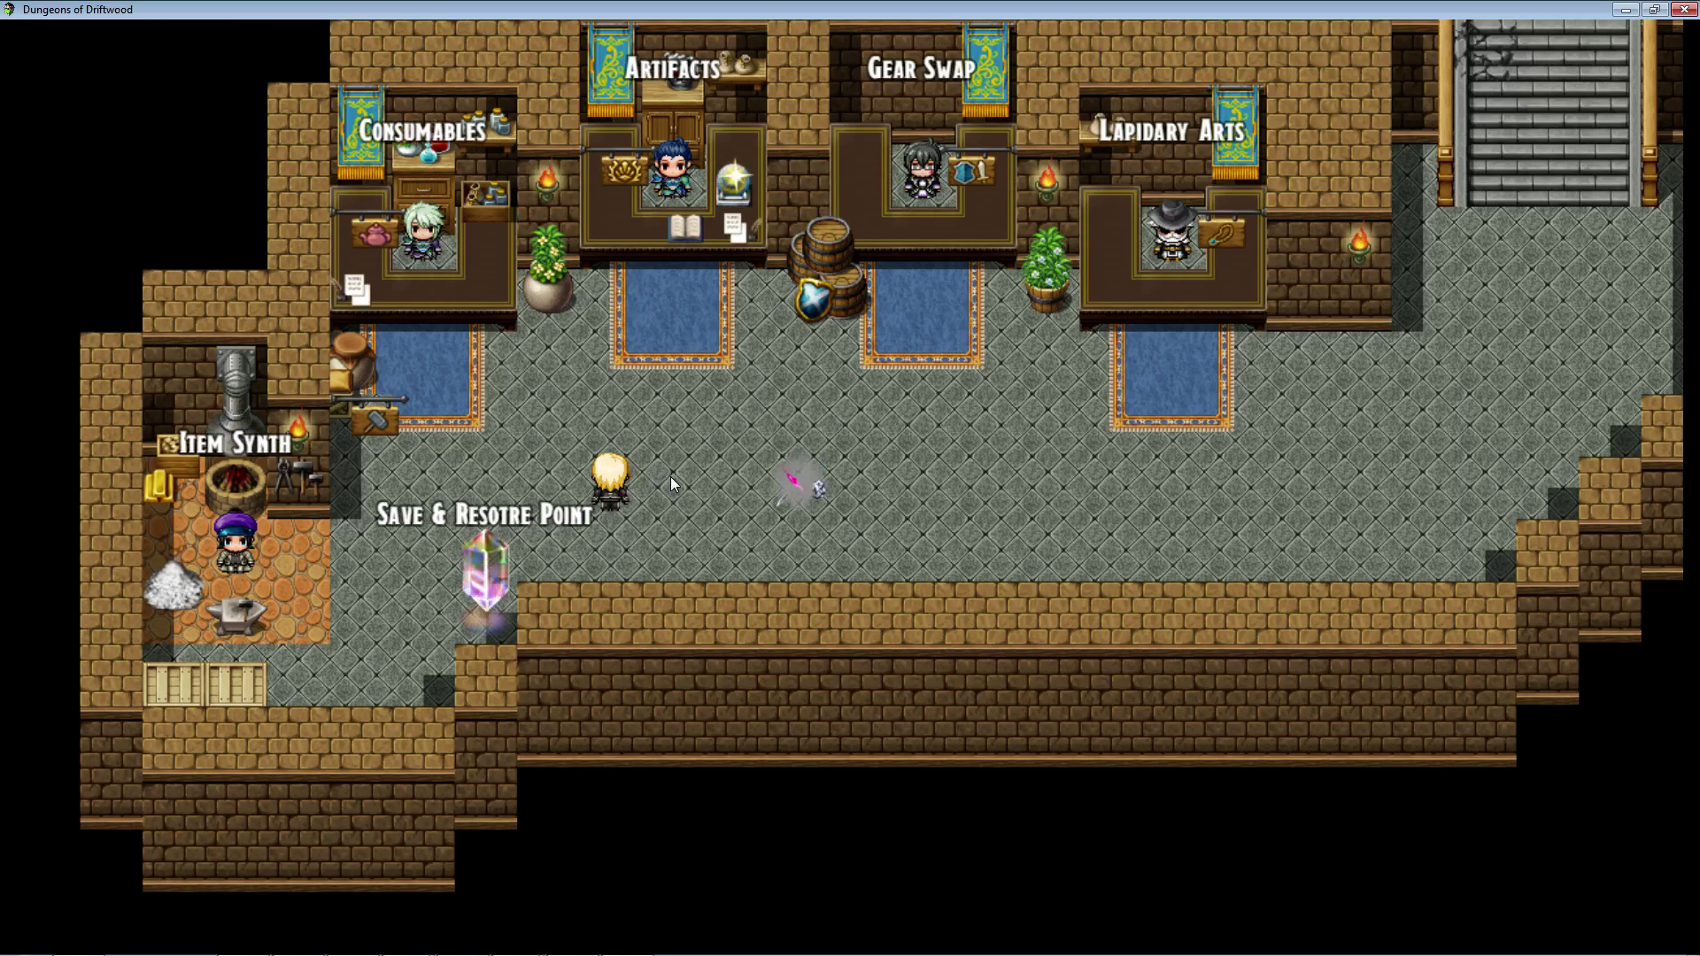
Step: Check Edmond's equipment in the main menu, then return to the map
{"action": "right_click", "coordinate": [669, 476]}
{"action": "key", "text": "Down"}
{"action": "key", "text": "Down"}
{"action": "key", "text": "Return"}
{"action": "key", "text": "Return"}
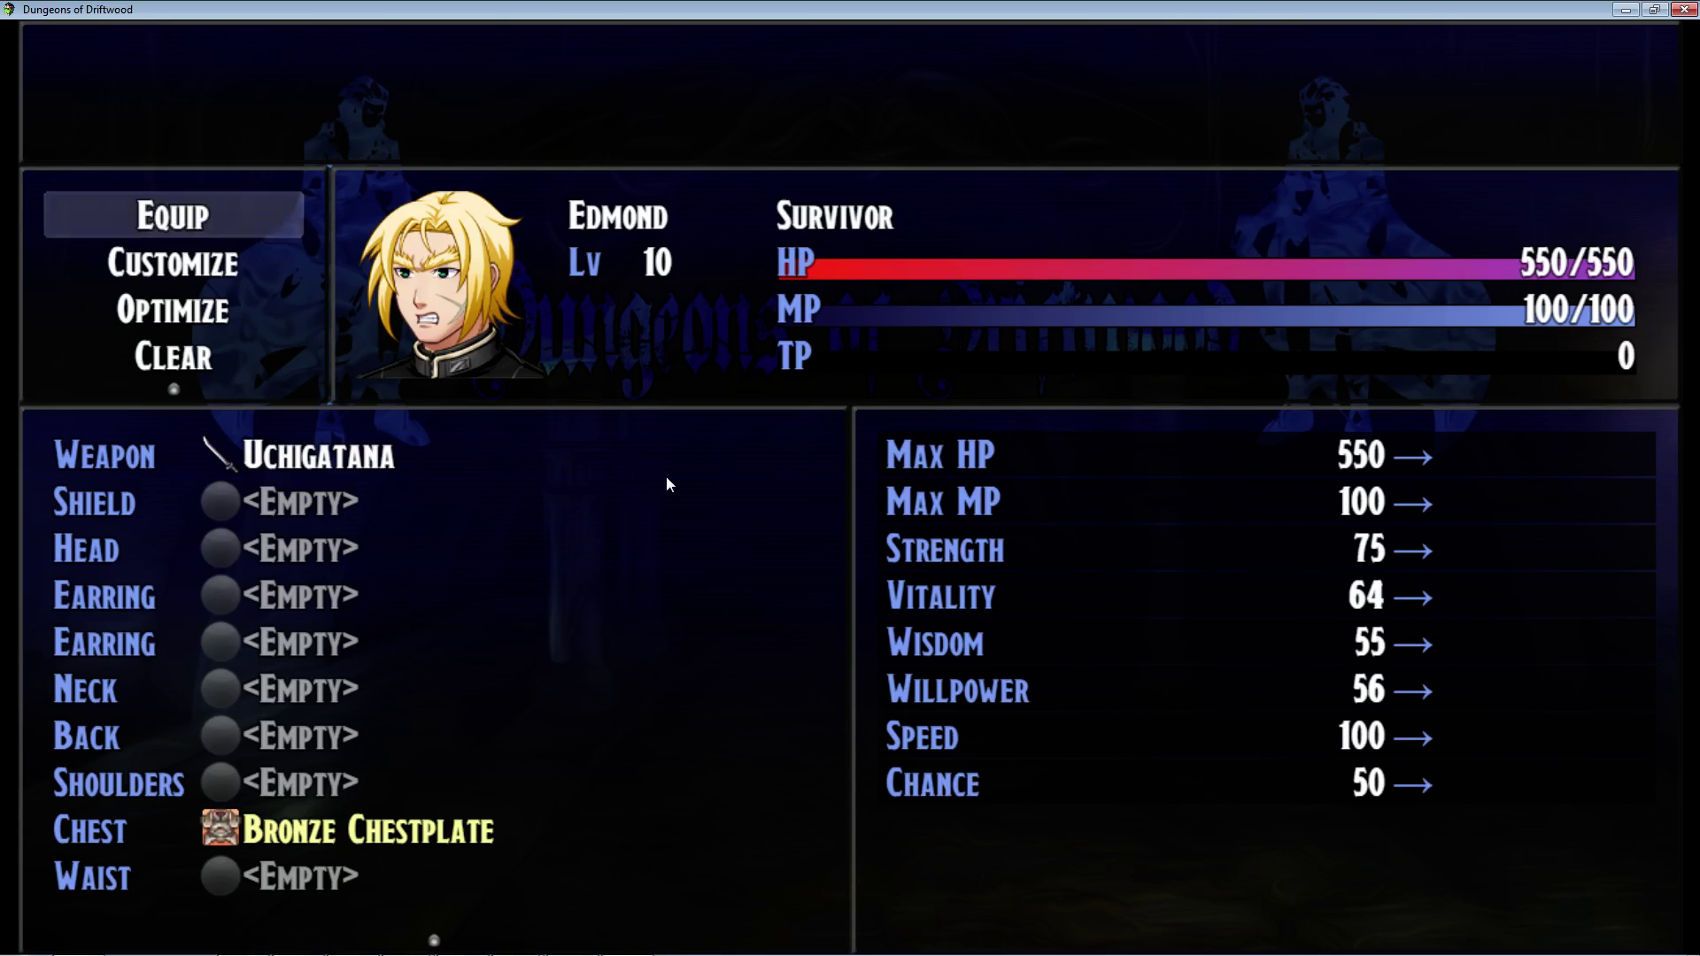
{"action": "key", "text": "Return"}
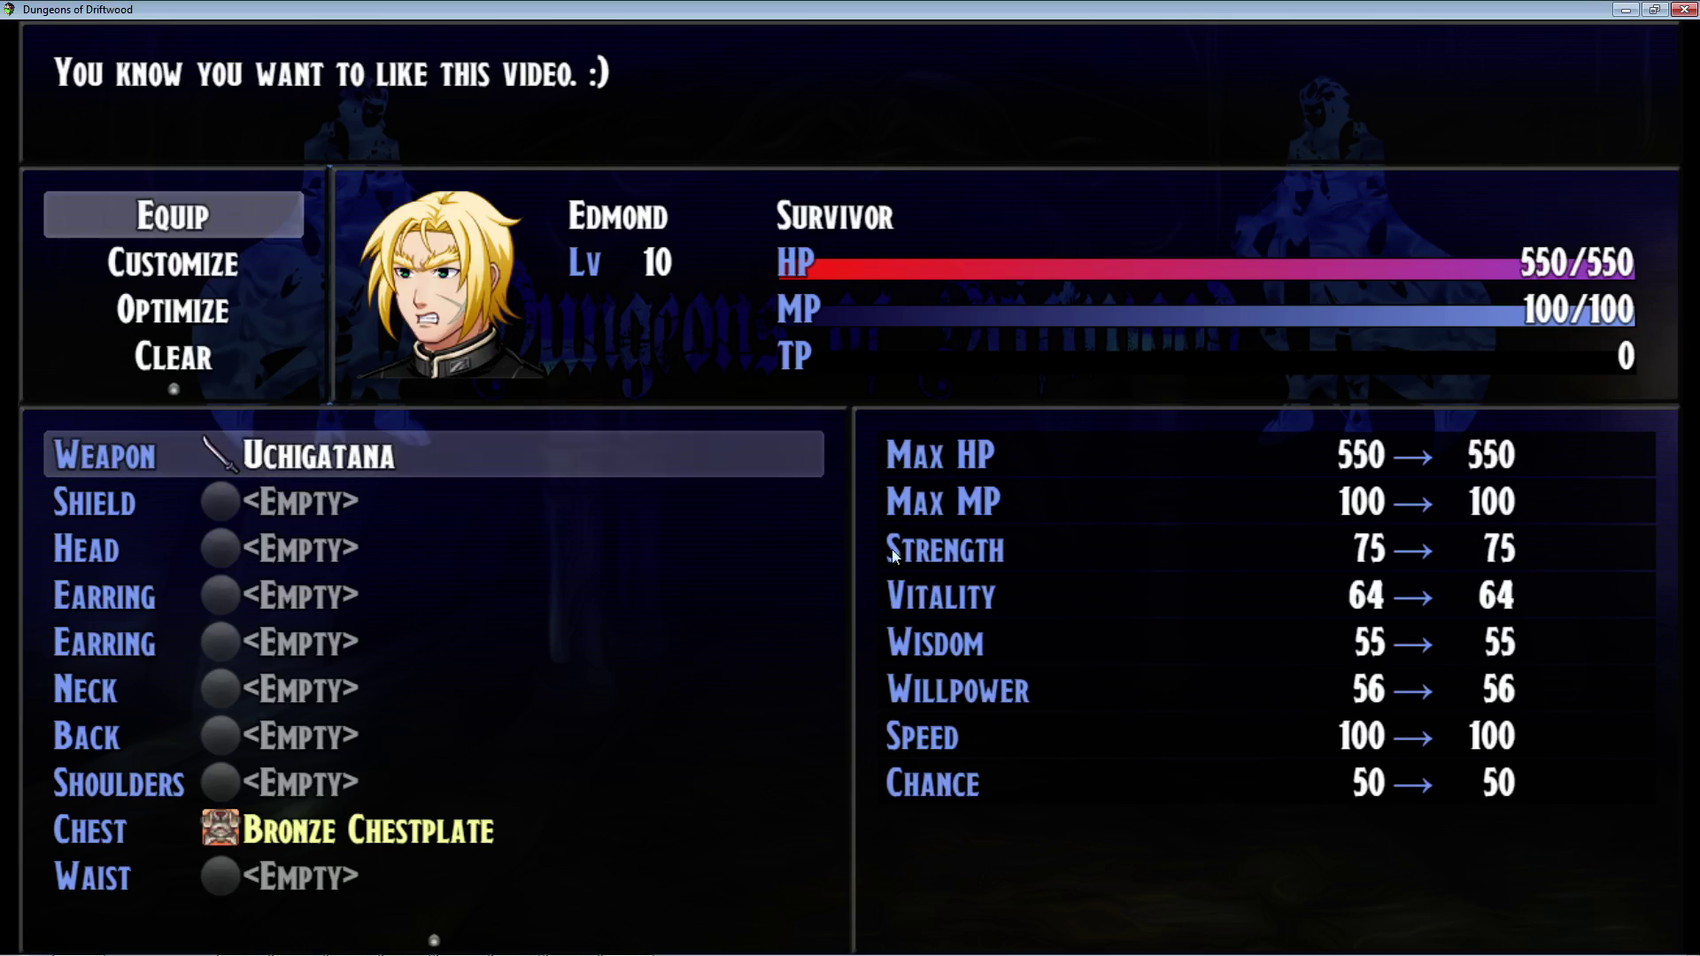
{"action": "key", "text": "Escape"}
{"action": "key", "text": "Escape"}
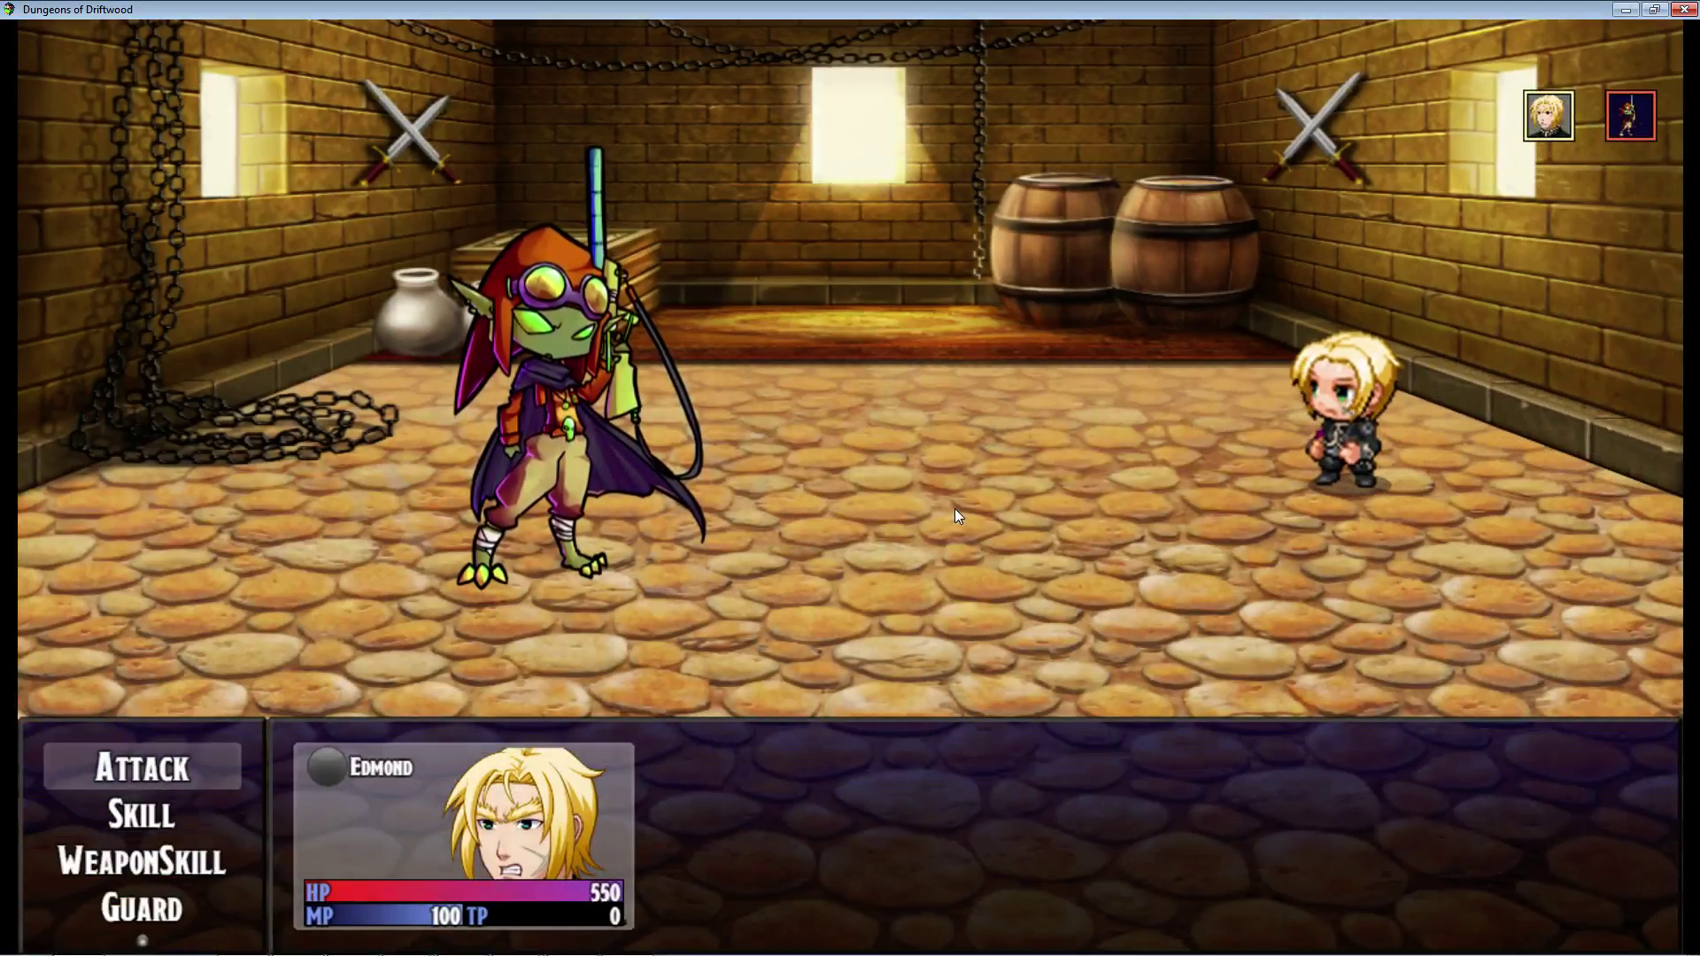
{"action": "key", "text": "Down"}
{"action": "key", "text": "Up"}
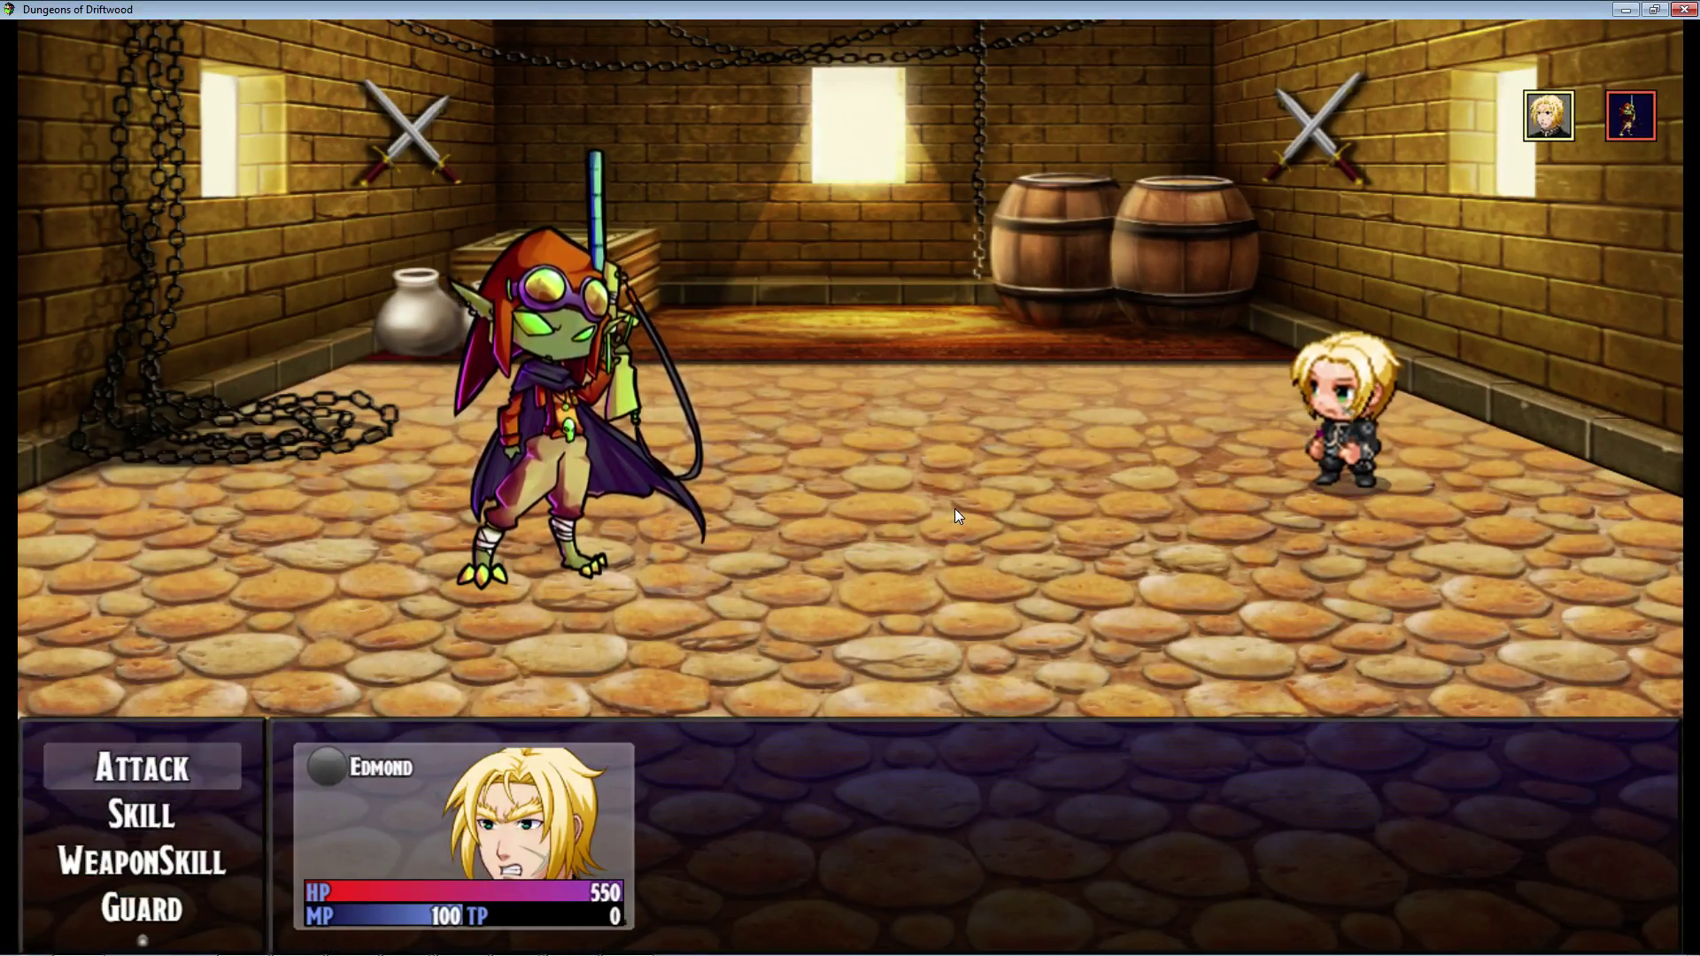
Step: Have Edmond perform a normal Attack on the goblin
{"action": "key", "text": "Return"}
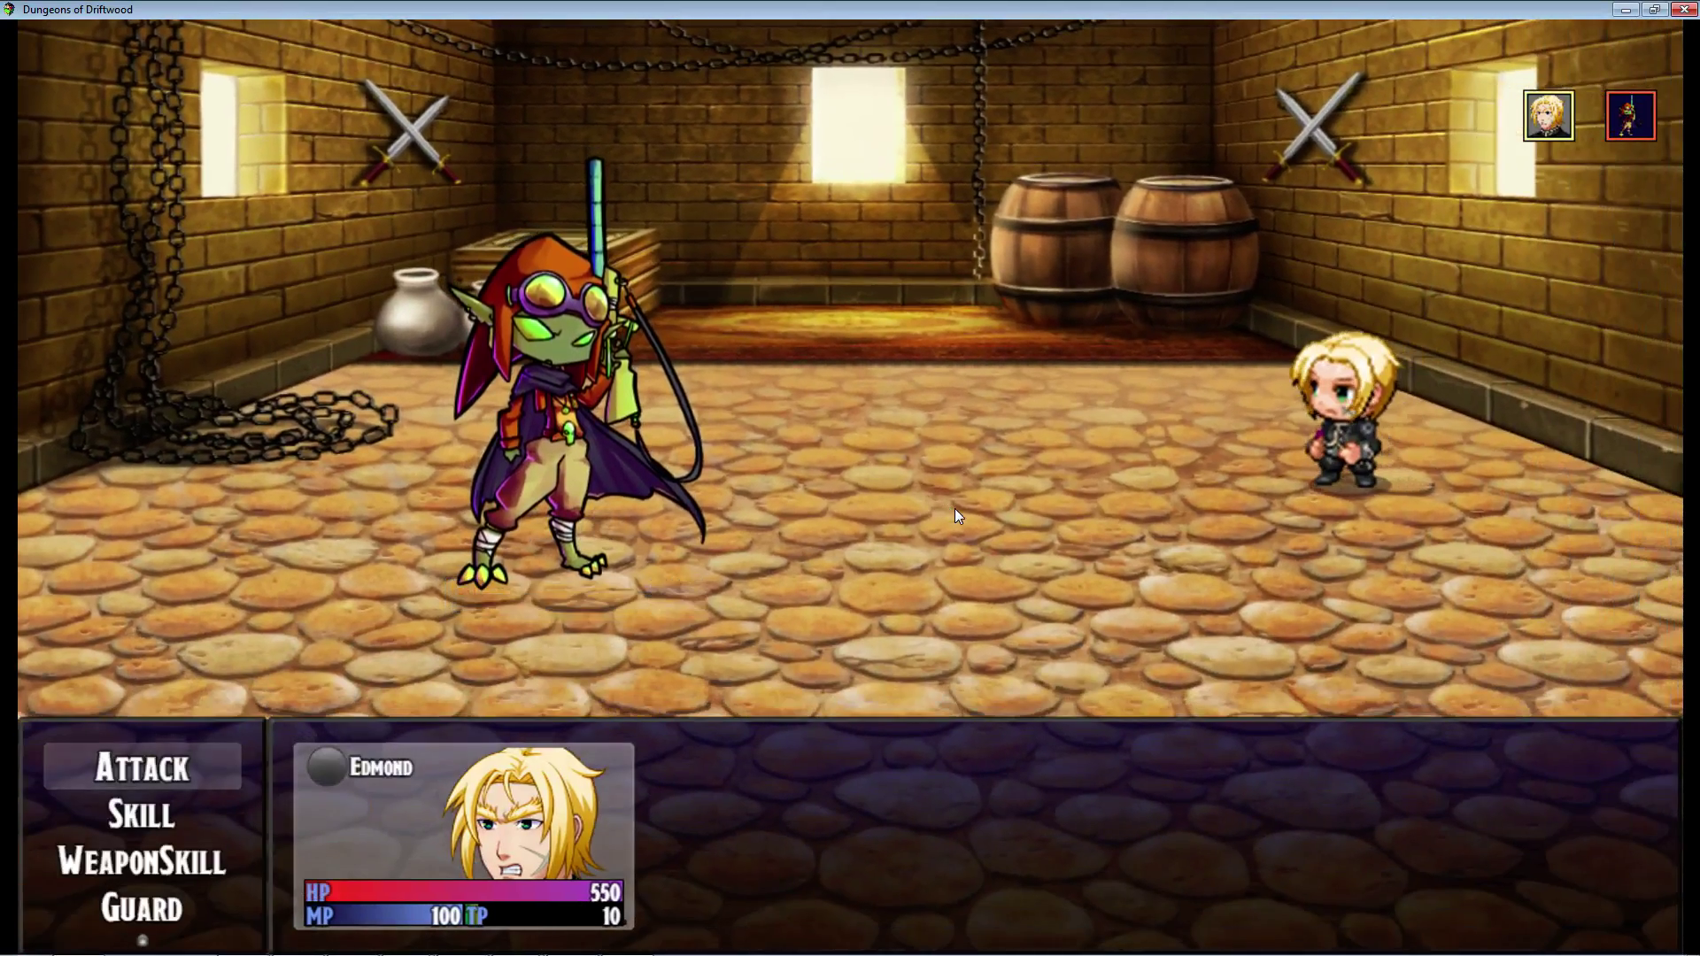
Step: Use Strange Liquid on Edmond to reach 100 TP, then fire the I Win Button
{"action": "key", "text": "Down"}
{"action": "key", "text": "Down"}
{"action": "key", "text": "Down"}
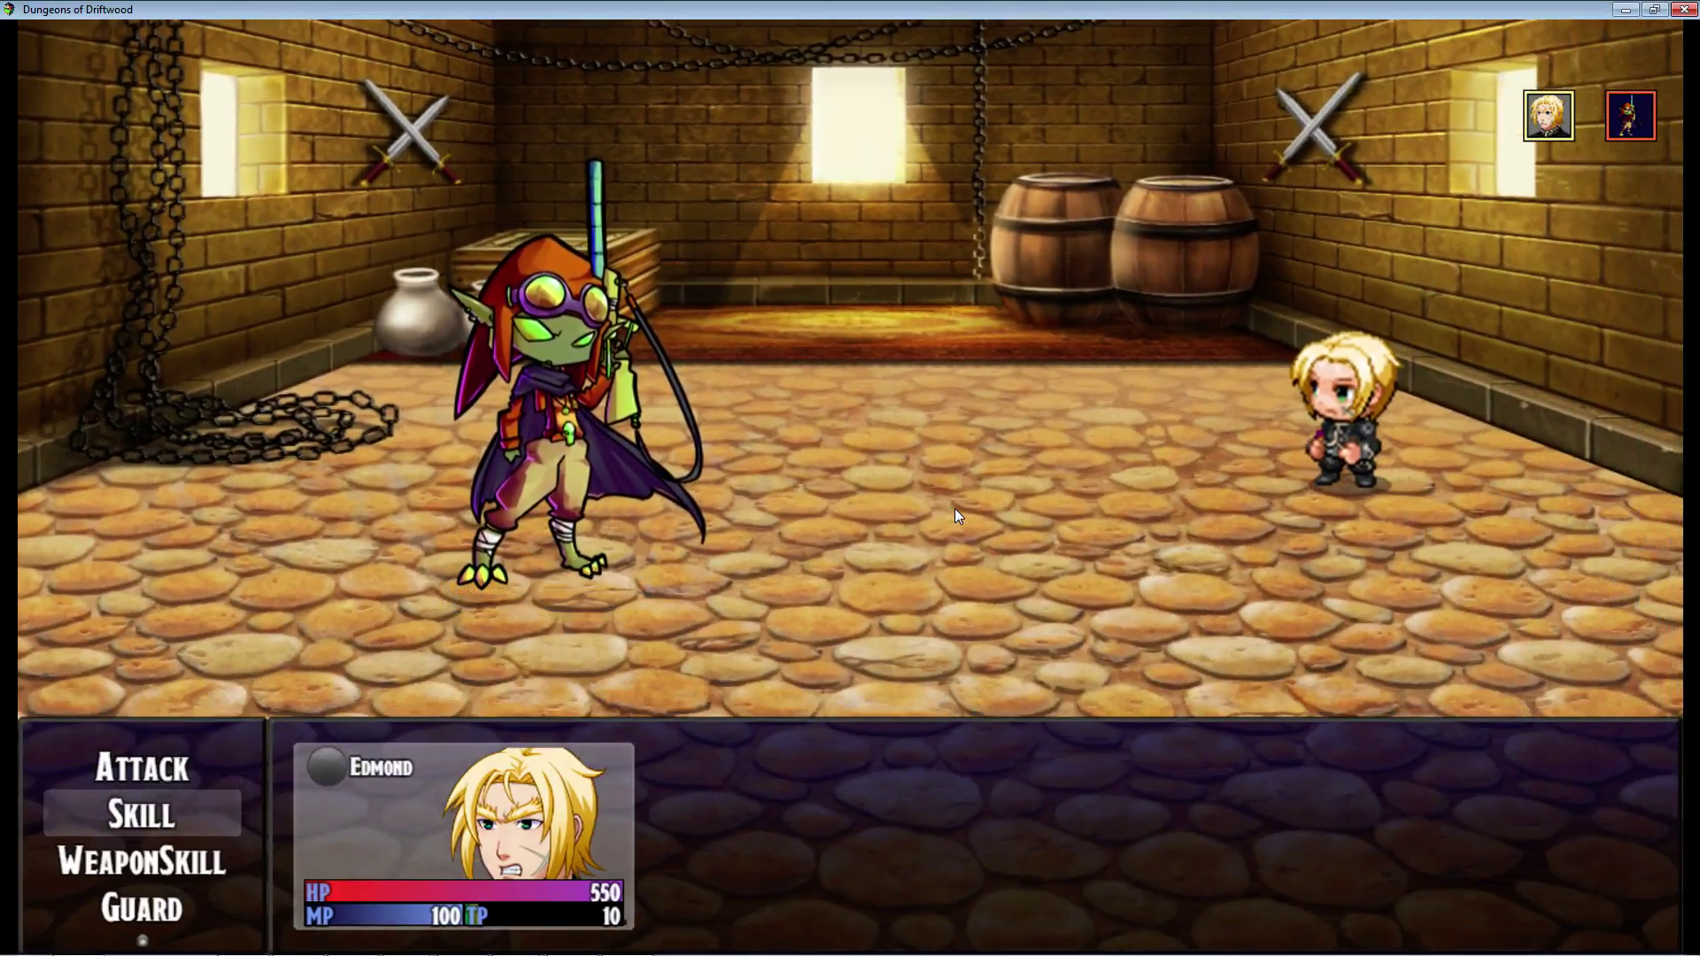
{"action": "key", "text": "Down"}
{"action": "key", "text": "Return"}
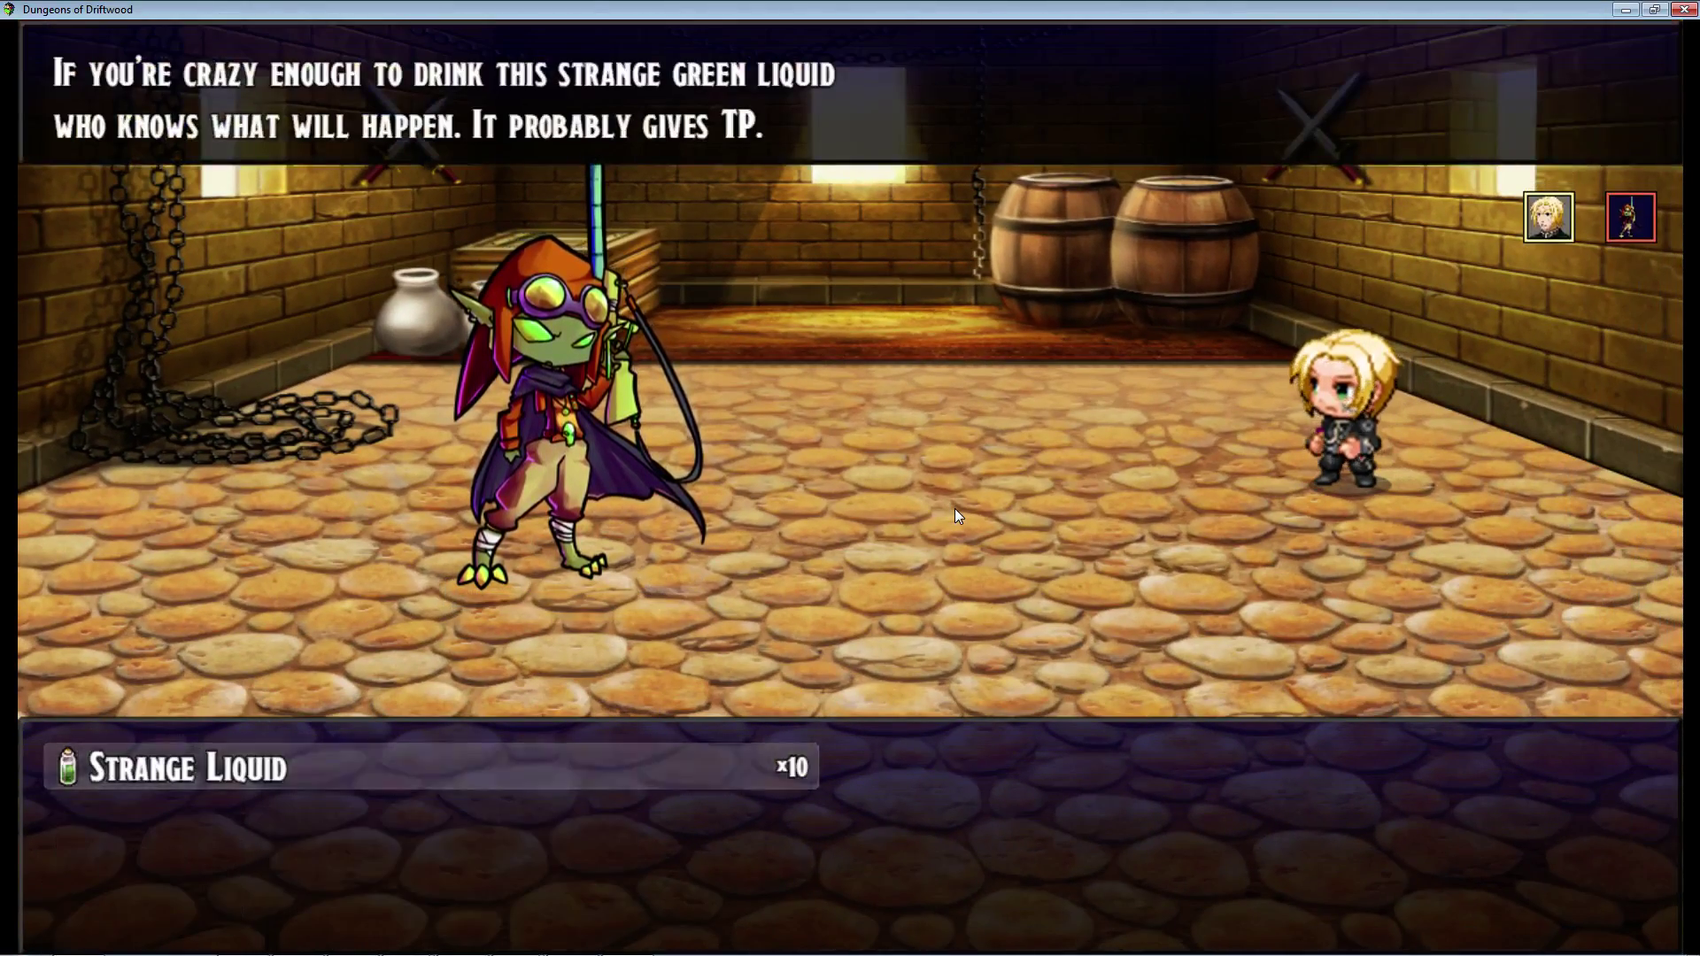
{"action": "key", "text": "Return"}
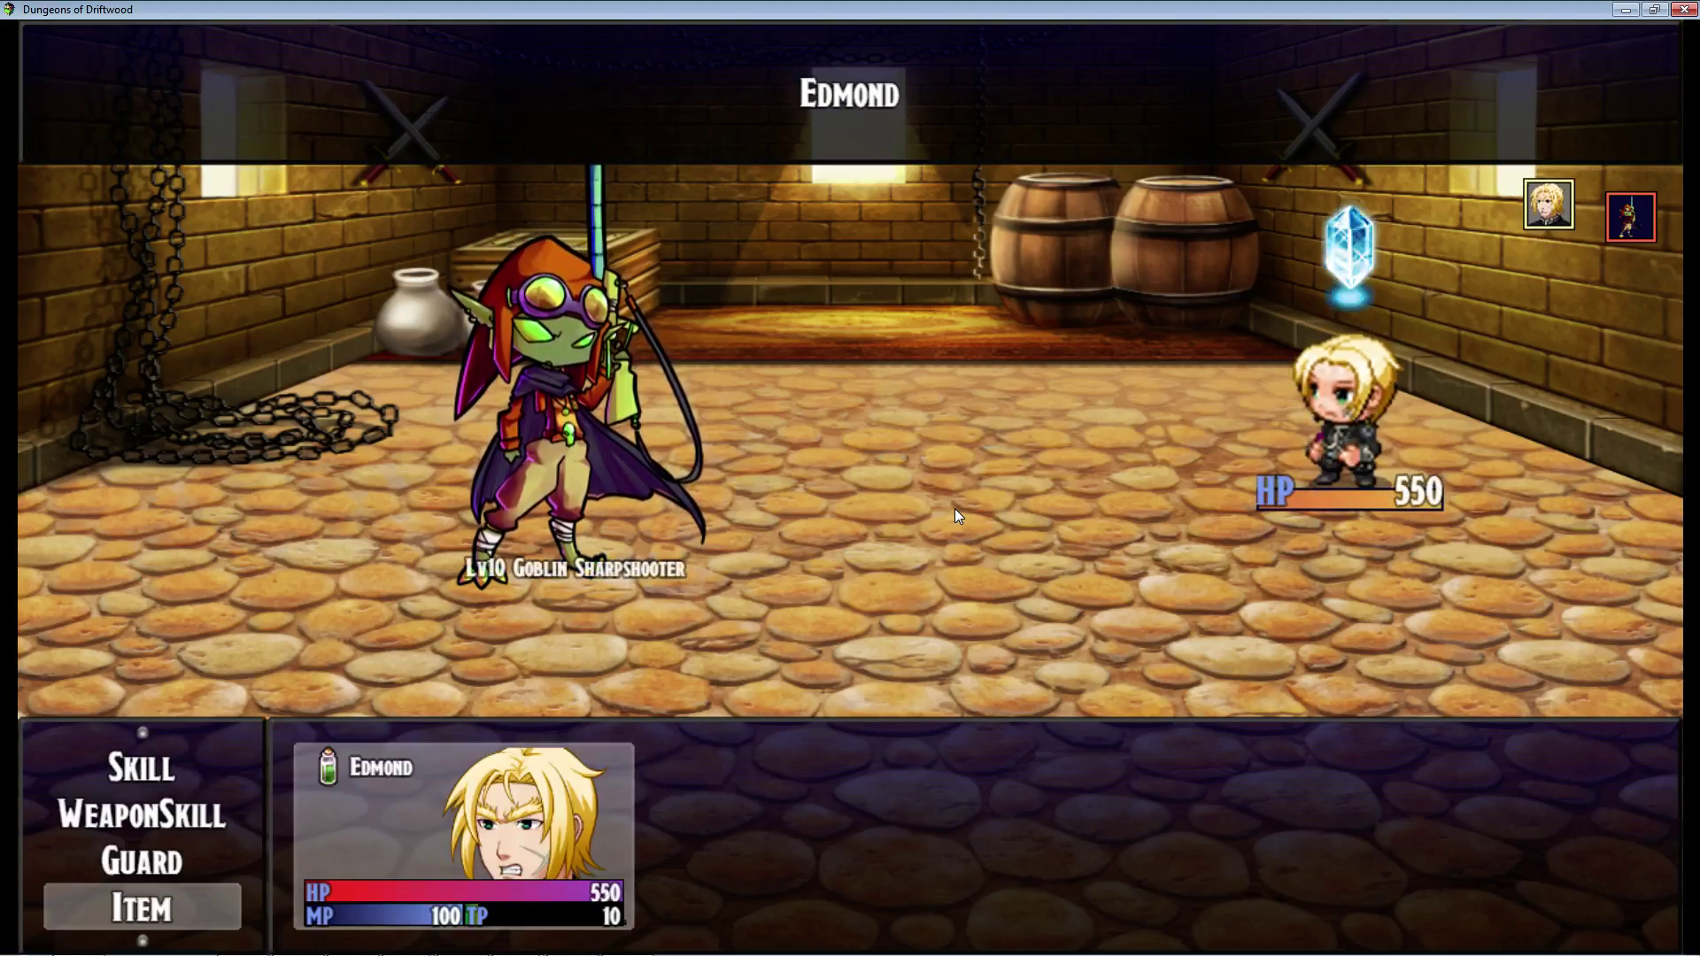
{"action": "key", "text": "Return"}
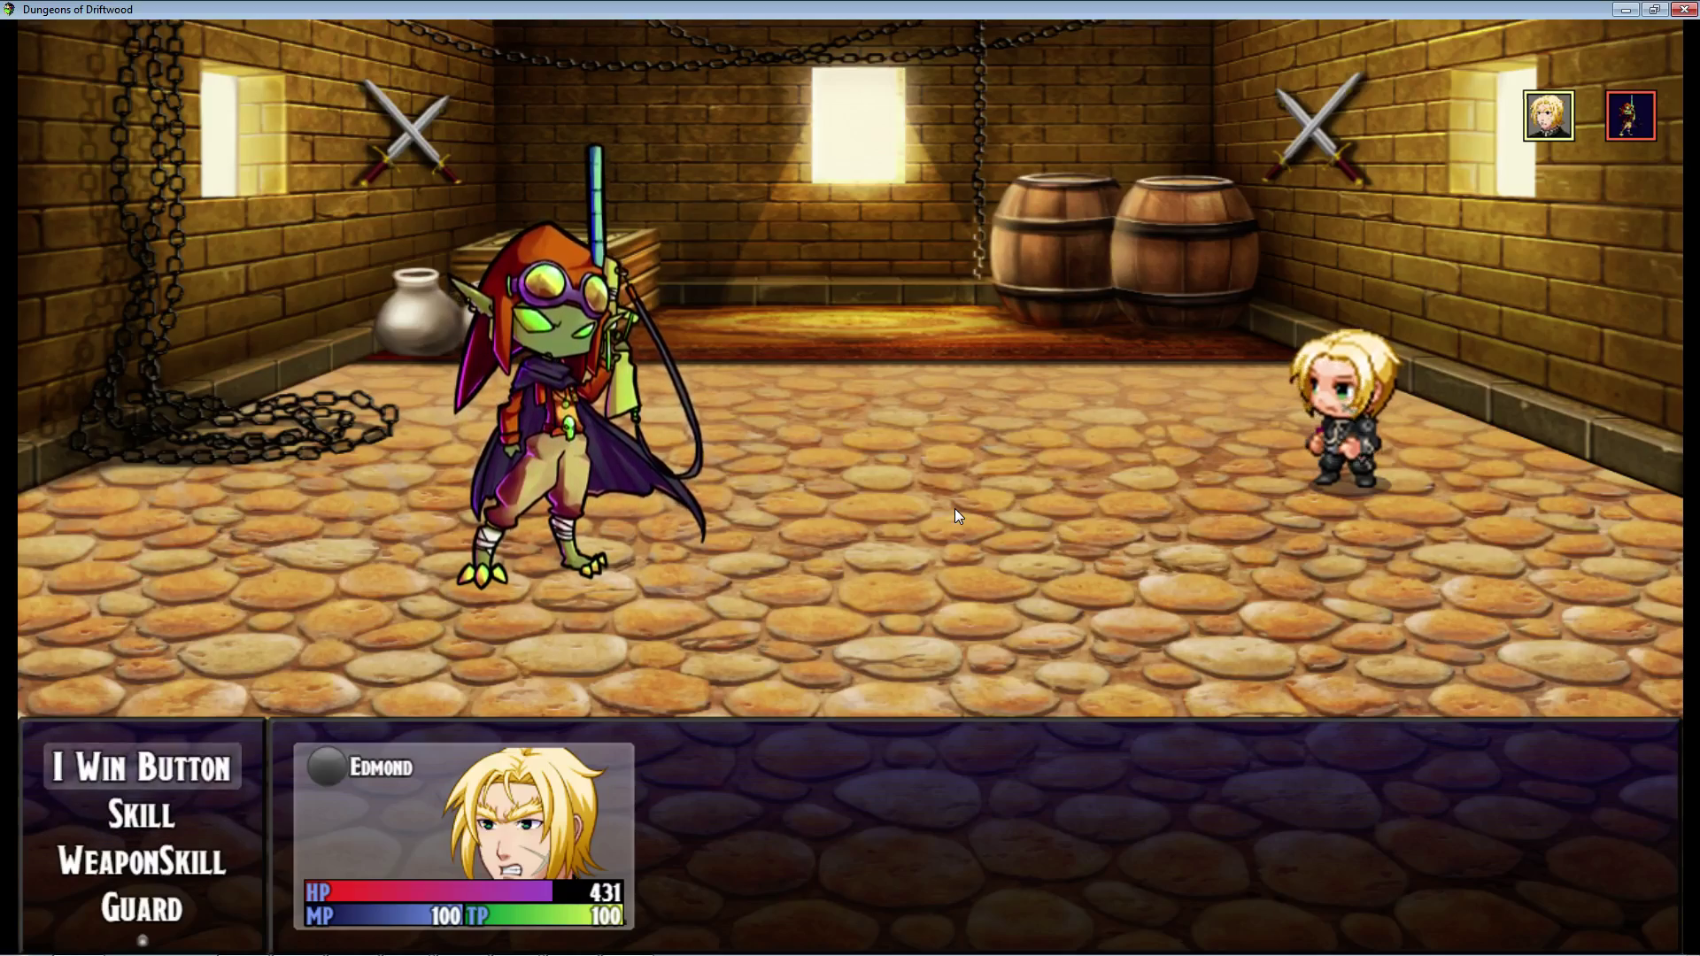
{"action": "key", "text": "Return"}
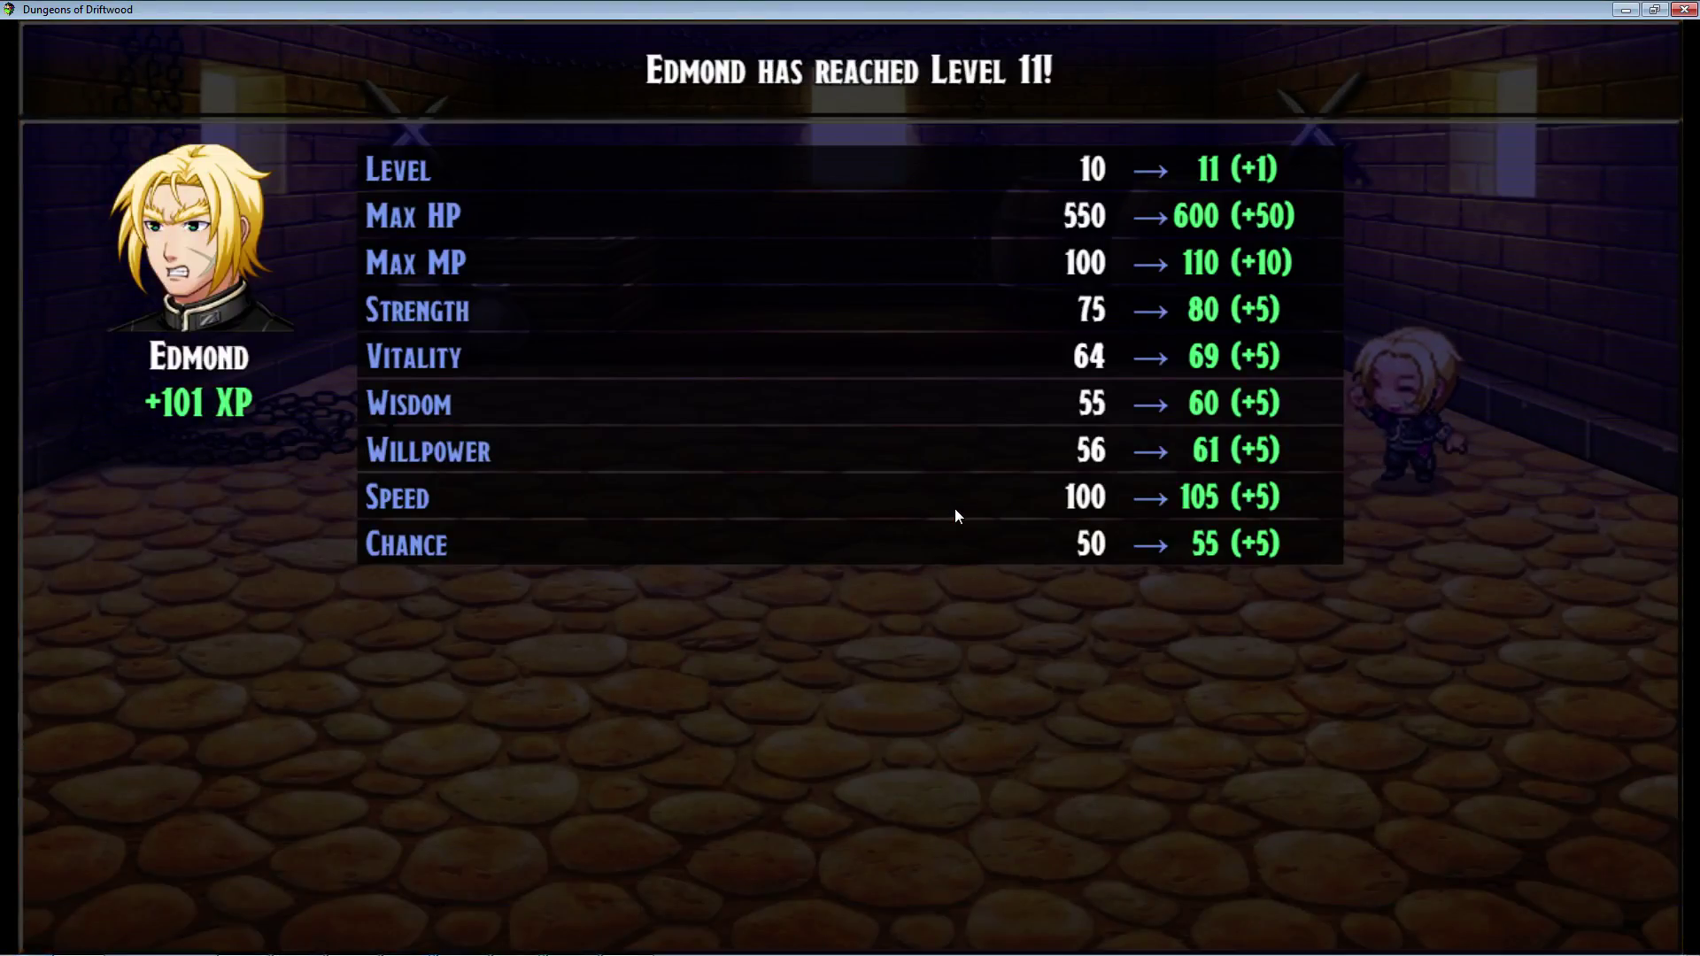
Step: Leave the victory screens, then Attack, drink Strange Liquid and use the I Win Button again
{"action": "key", "text": "Return"}
{"action": "key", "text": "Return"}
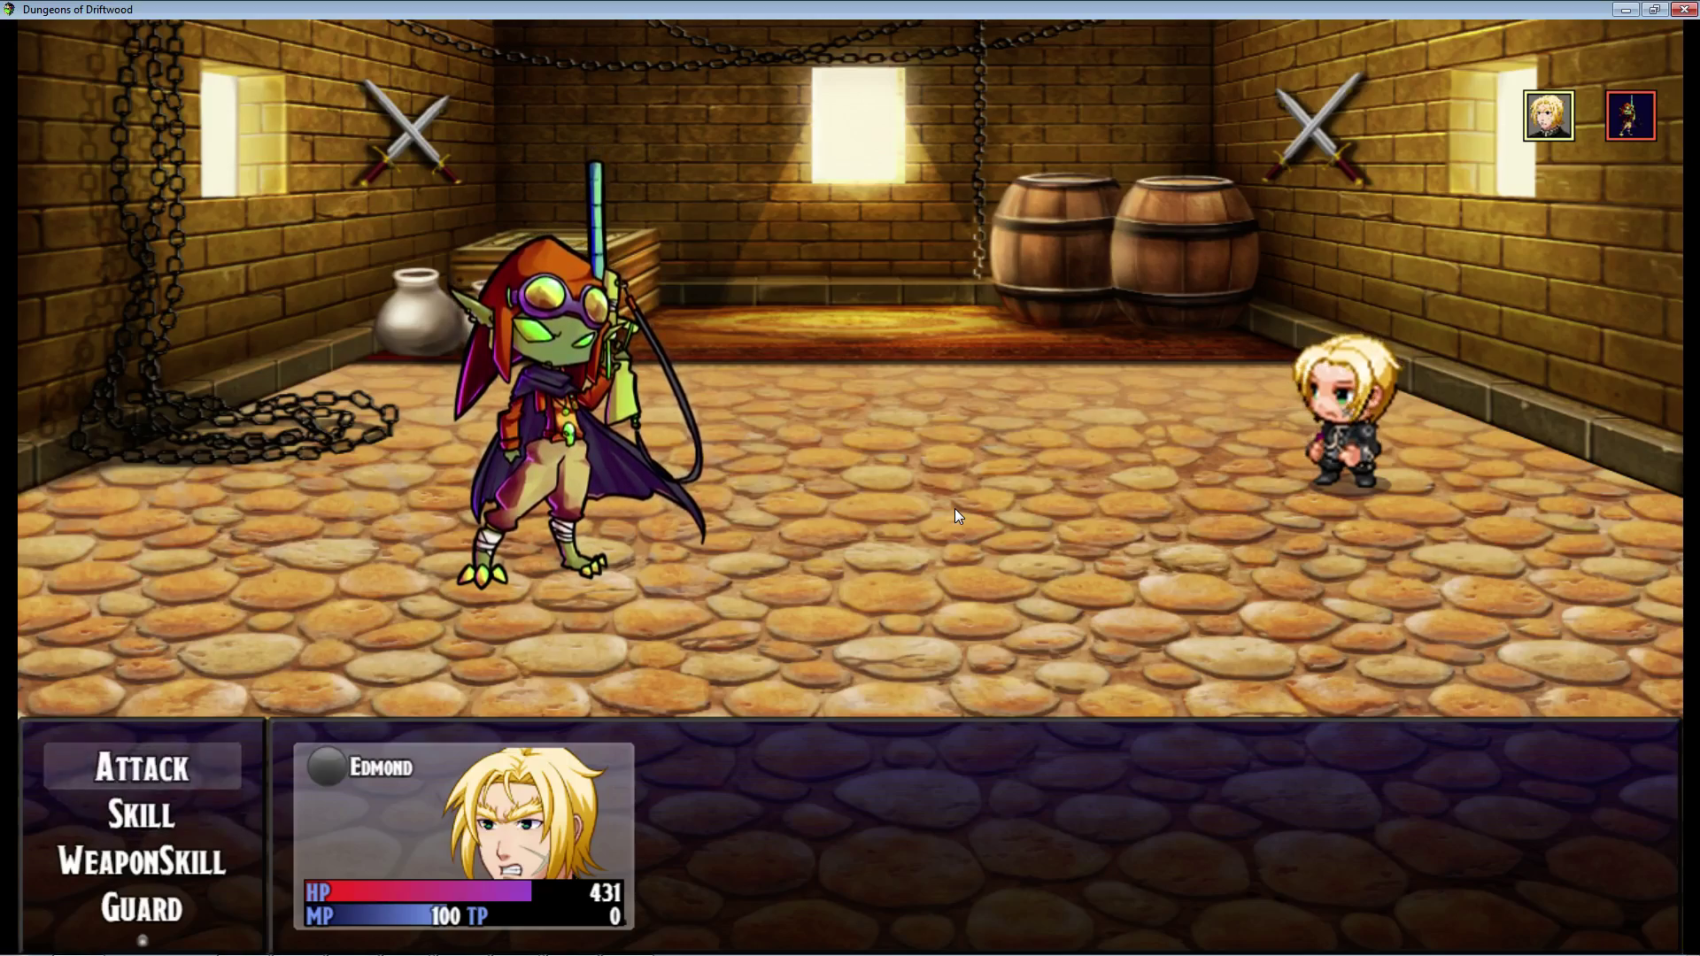
{"action": "key", "text": "Return"}
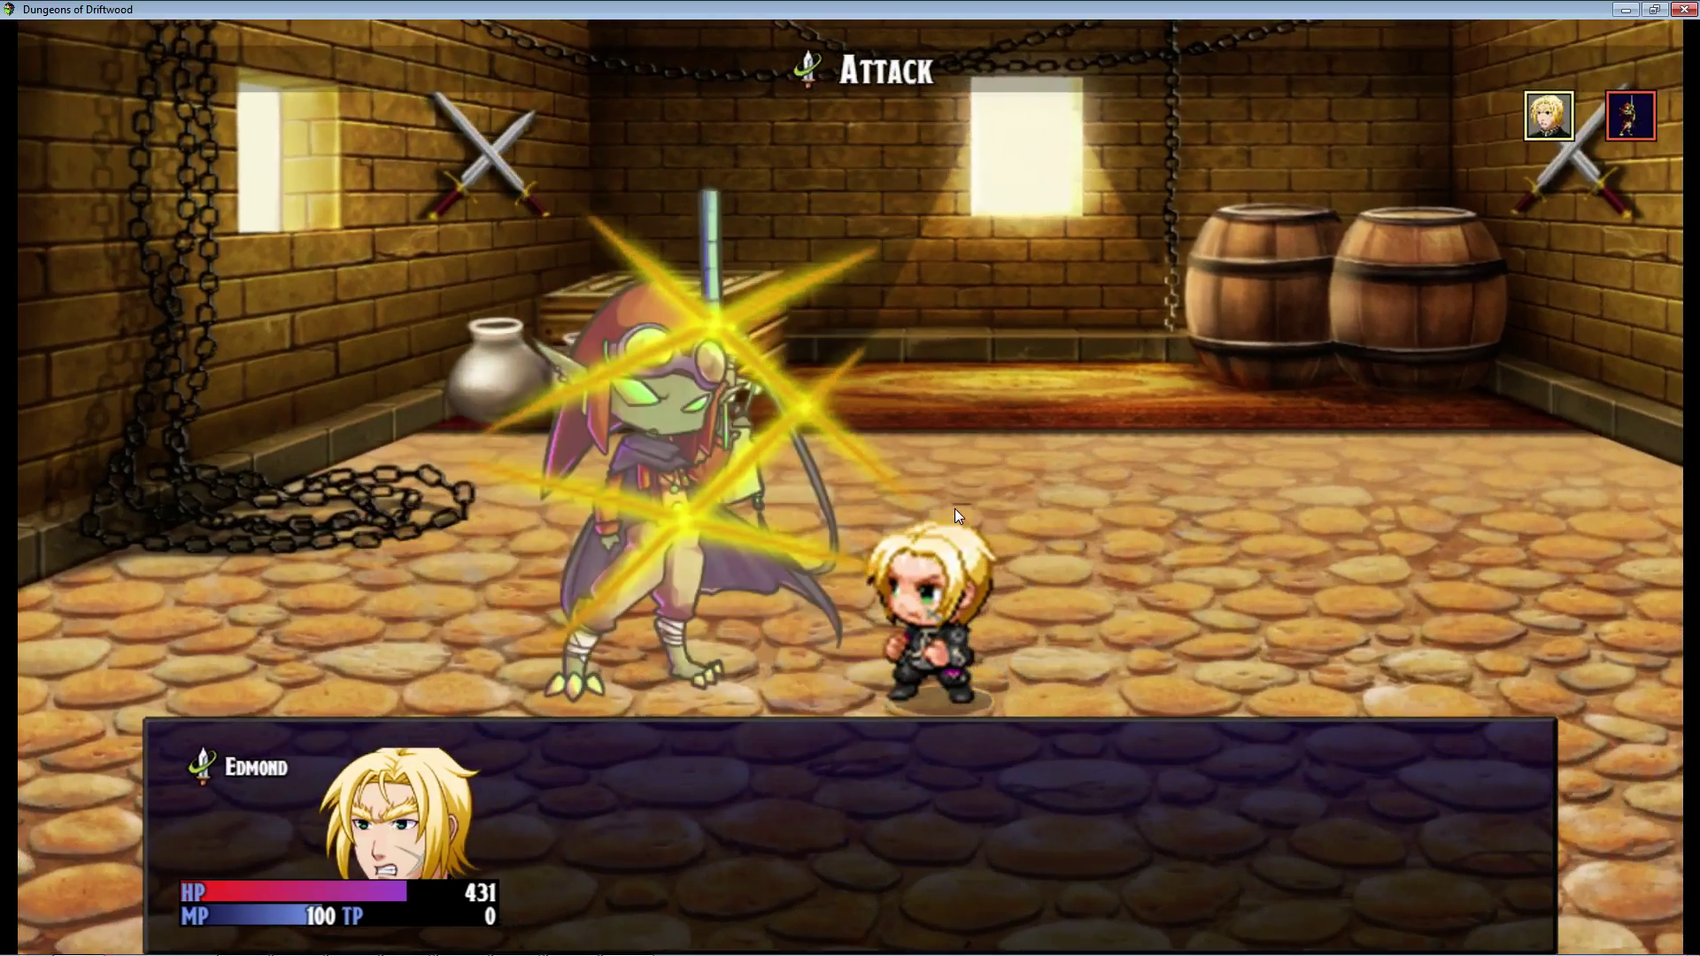
{"action": "key", "text": "Down"}
{"action": "key", "text": "Down"}
{"action": "key", "text": "Down"}
{"action": "key", "text": "Down"}
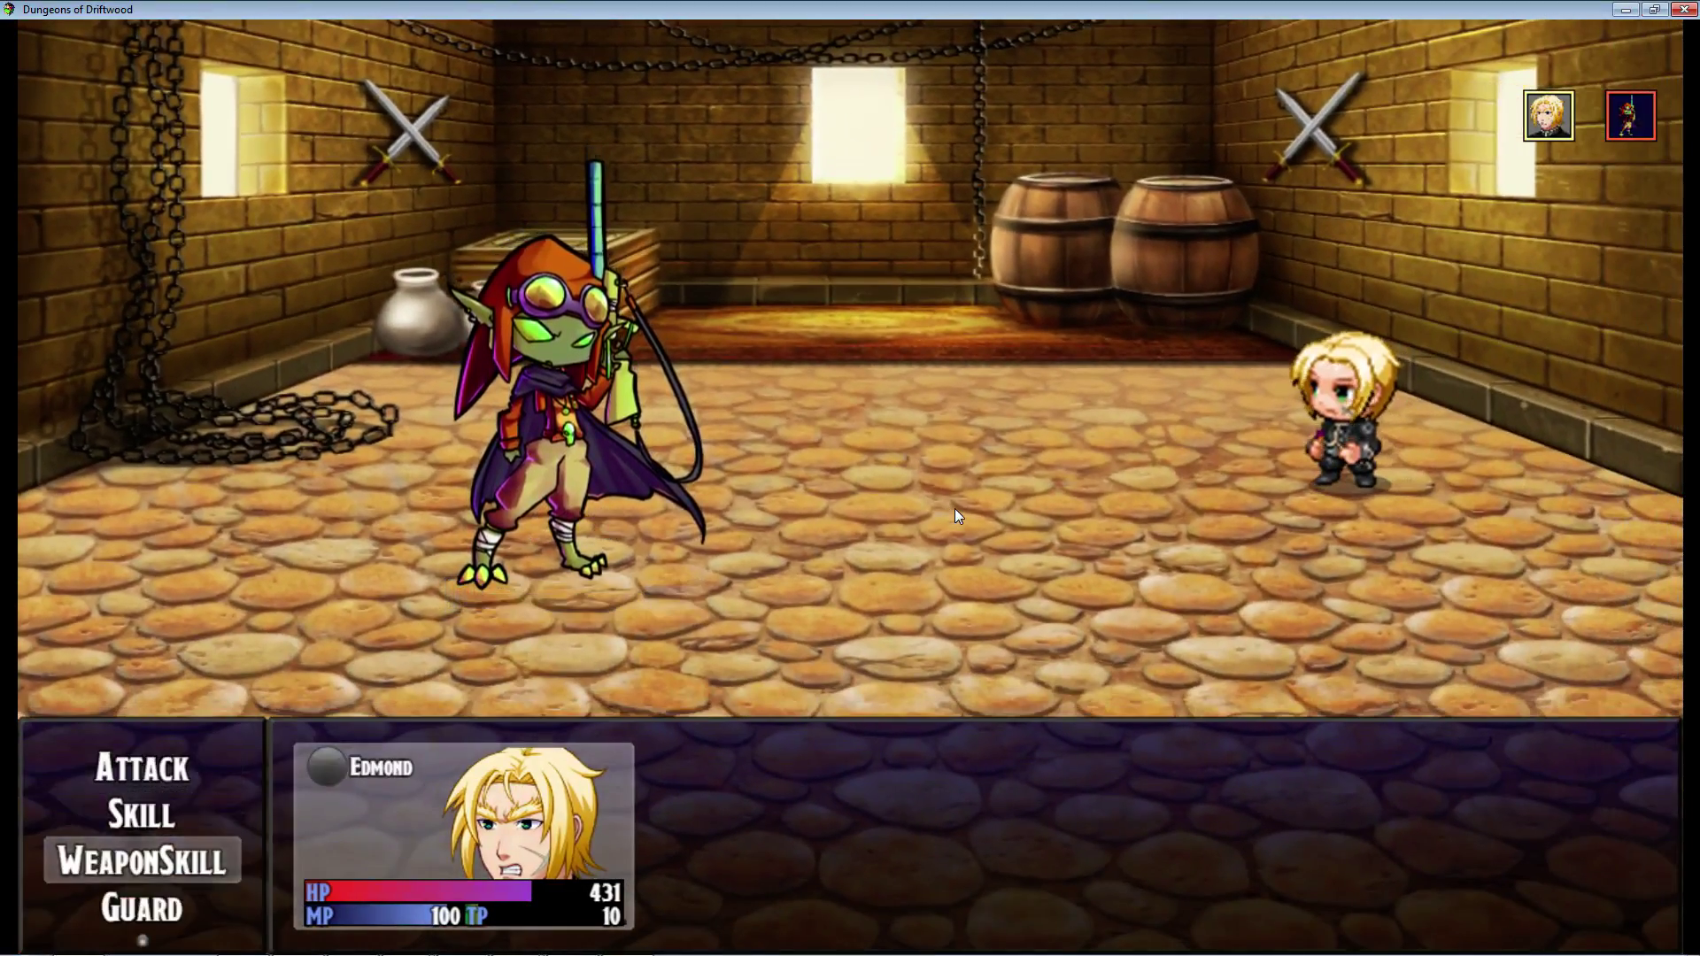
{"action": "key", "text": "Return"}
{"action": "key", "text": "Return"}
{"action": "key", "text": "Return"}
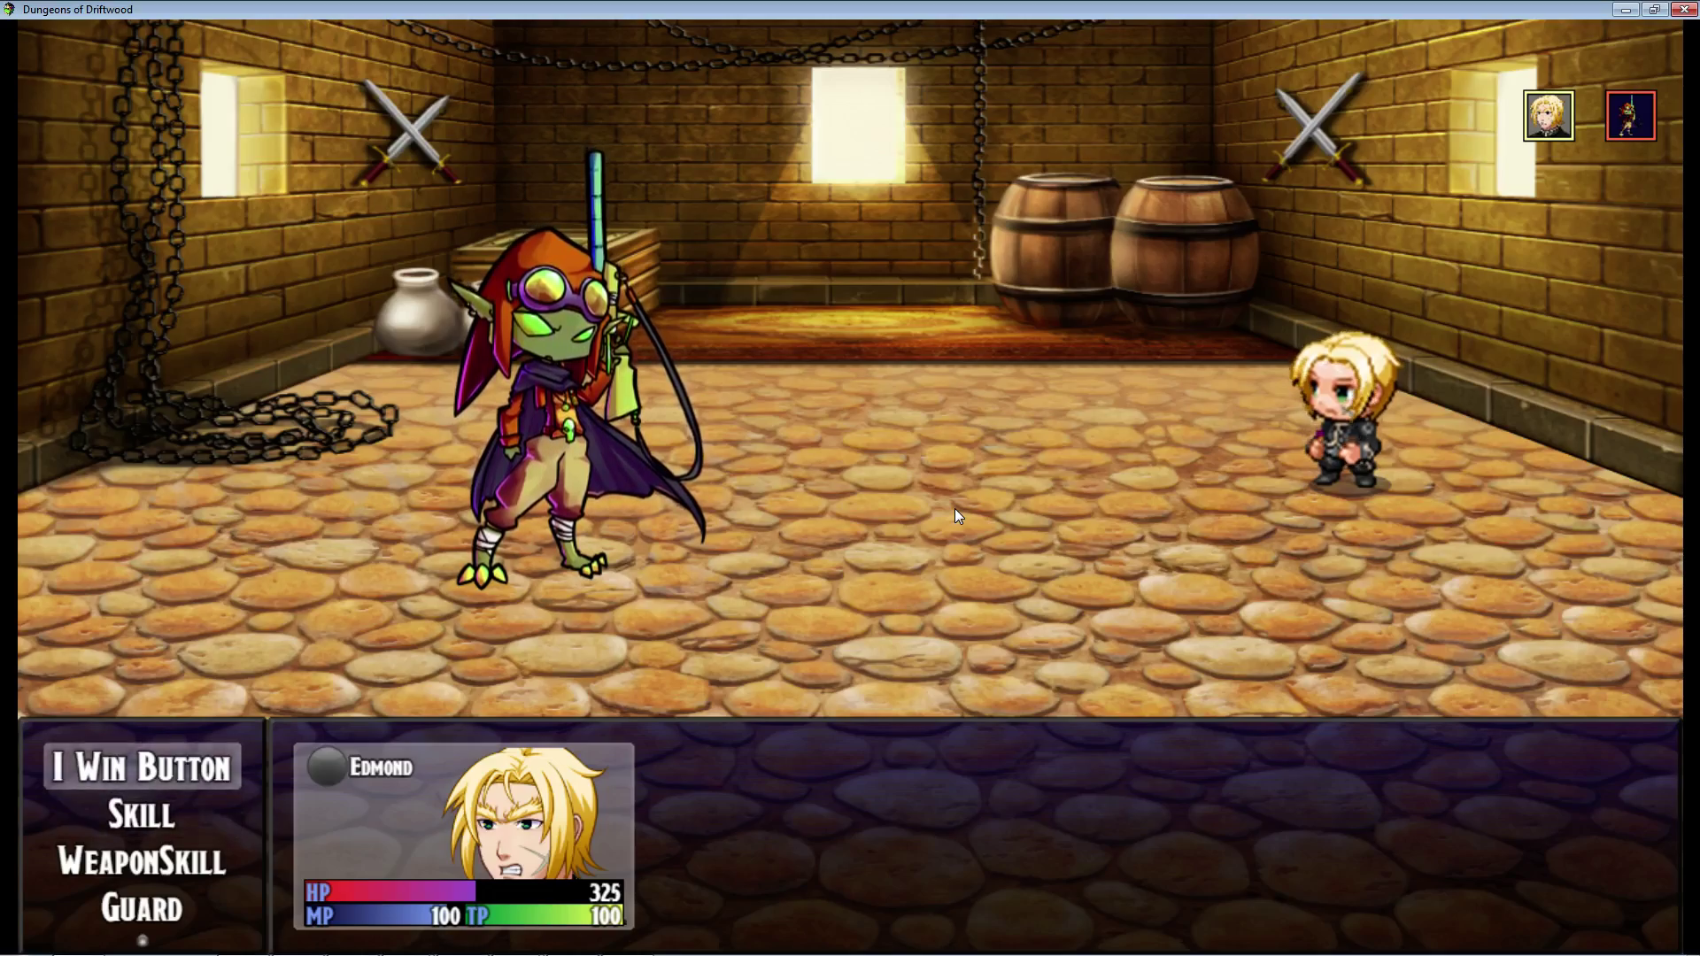
{"action": "key", "text": "Return"}
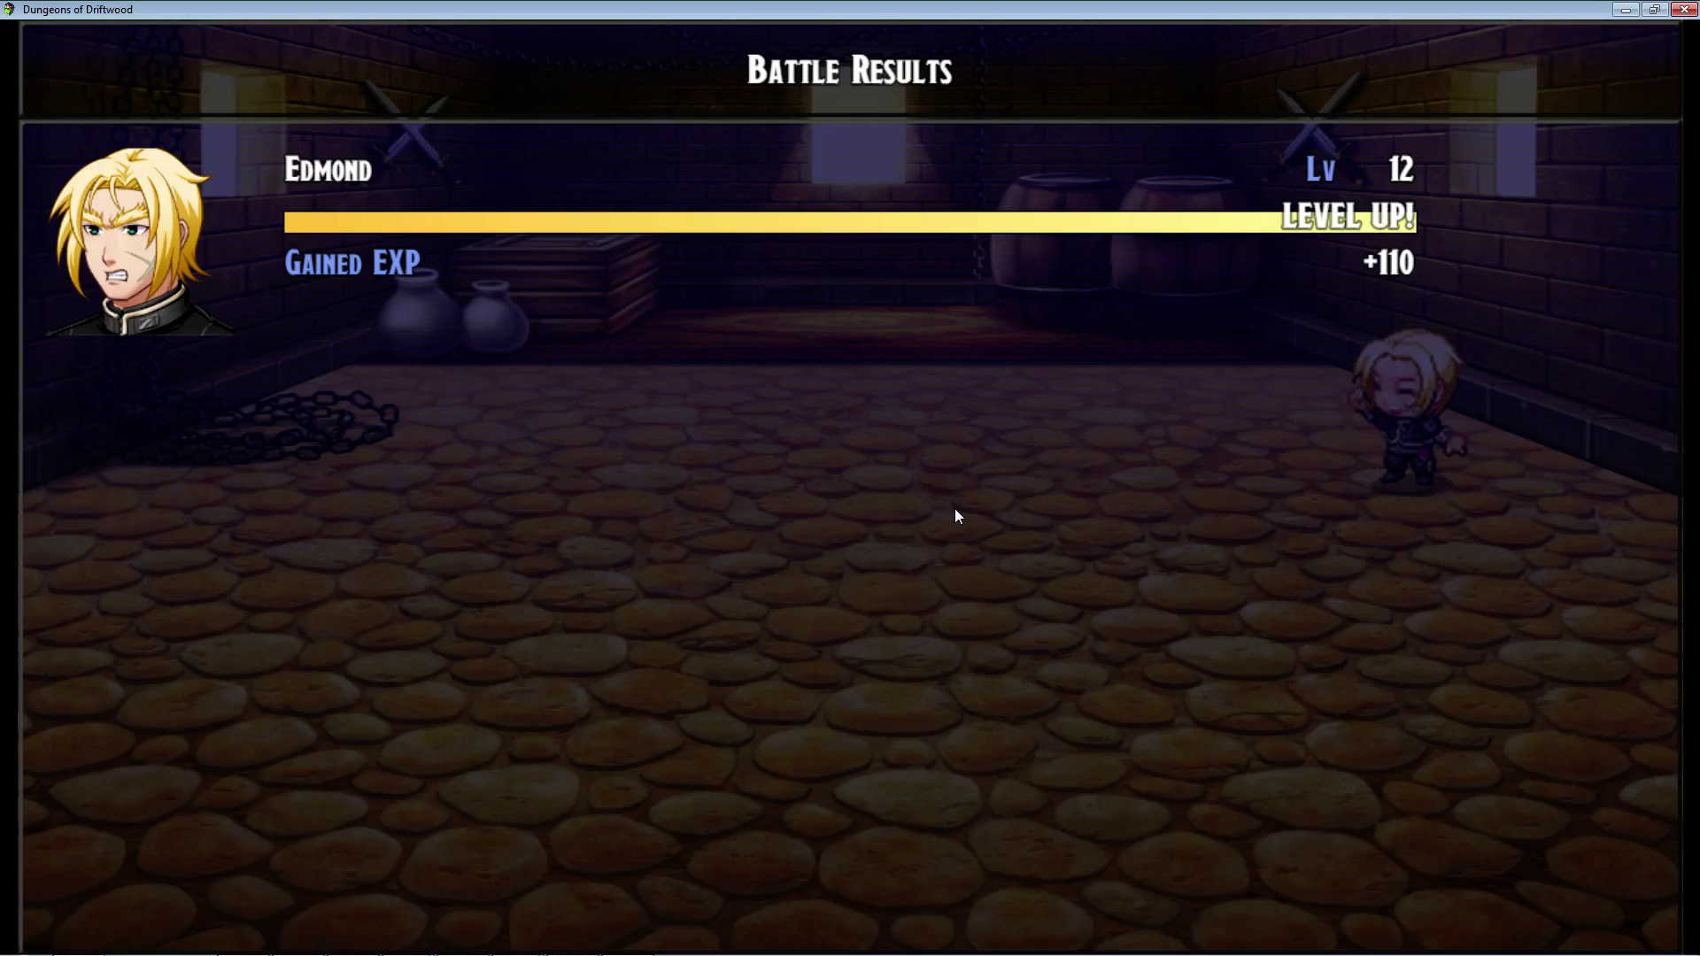
Step: Advance from Battle Results to the Battle Spoils list
{"action": "key", "text": "Return"}
{"action": "key", "text": "Return"}
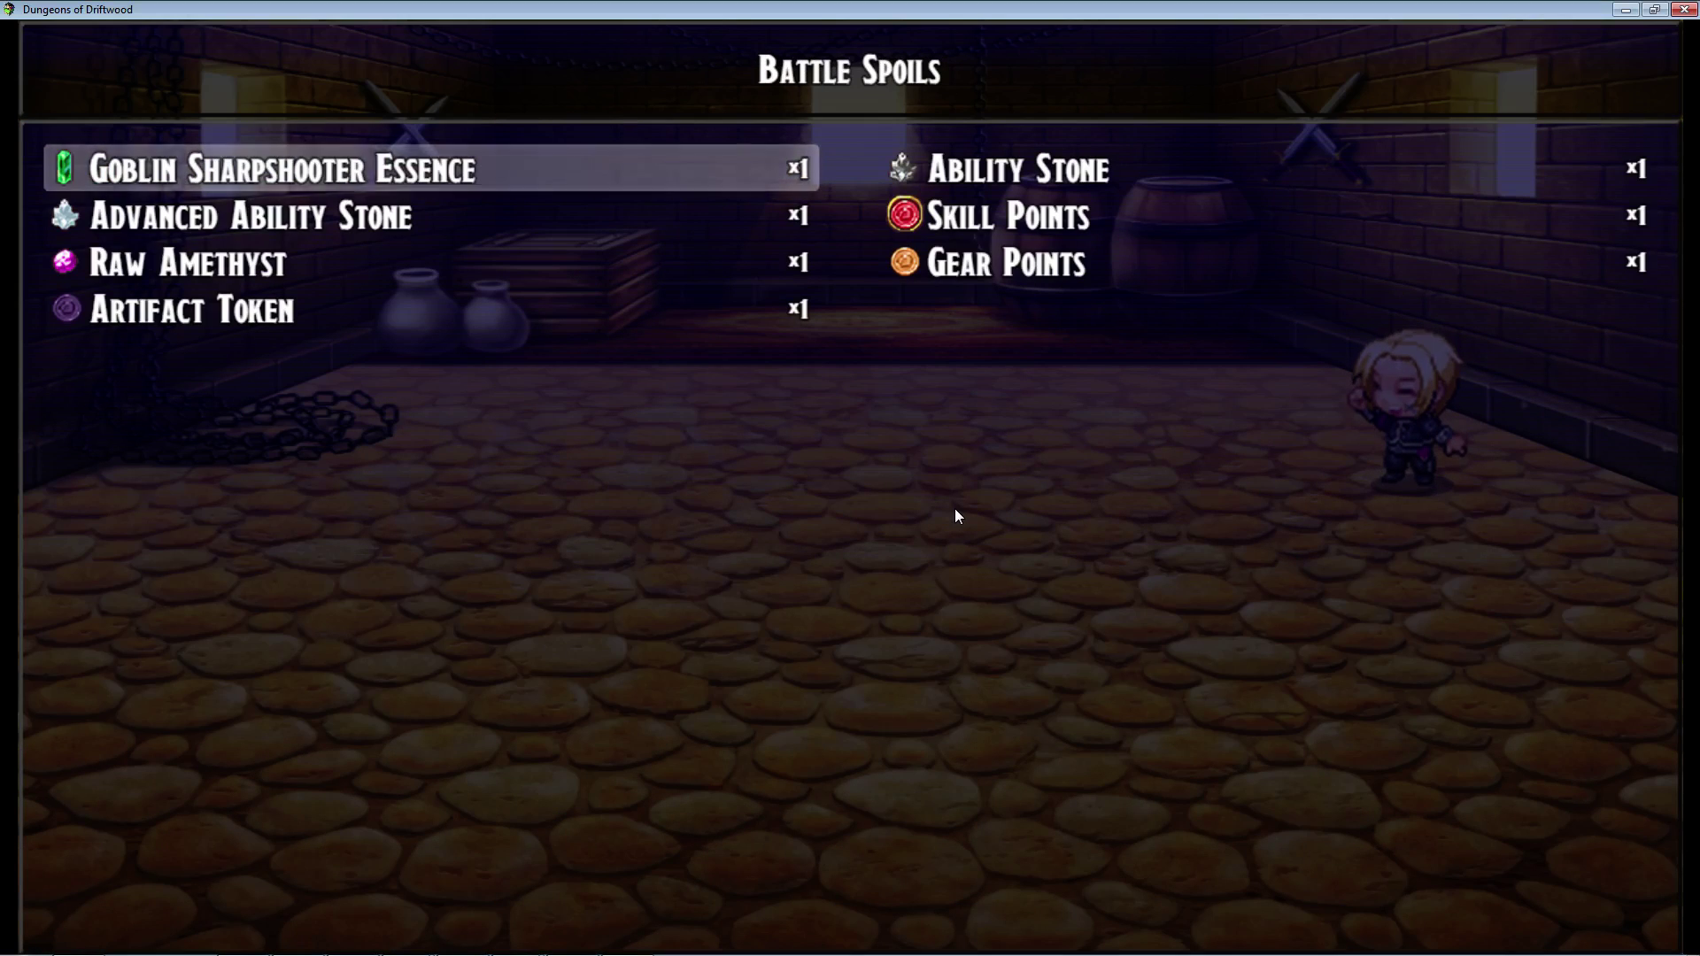